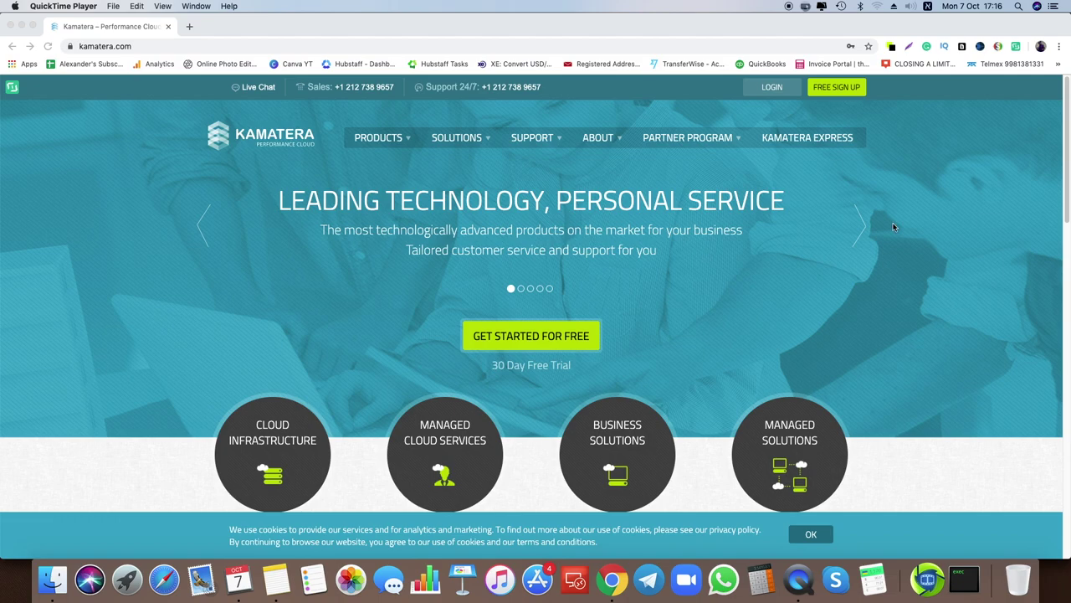
- Switch to the browser and log in to the Kamatera console with the saved credentials
{"action": "left_click", "coordinate": [850, 234]}
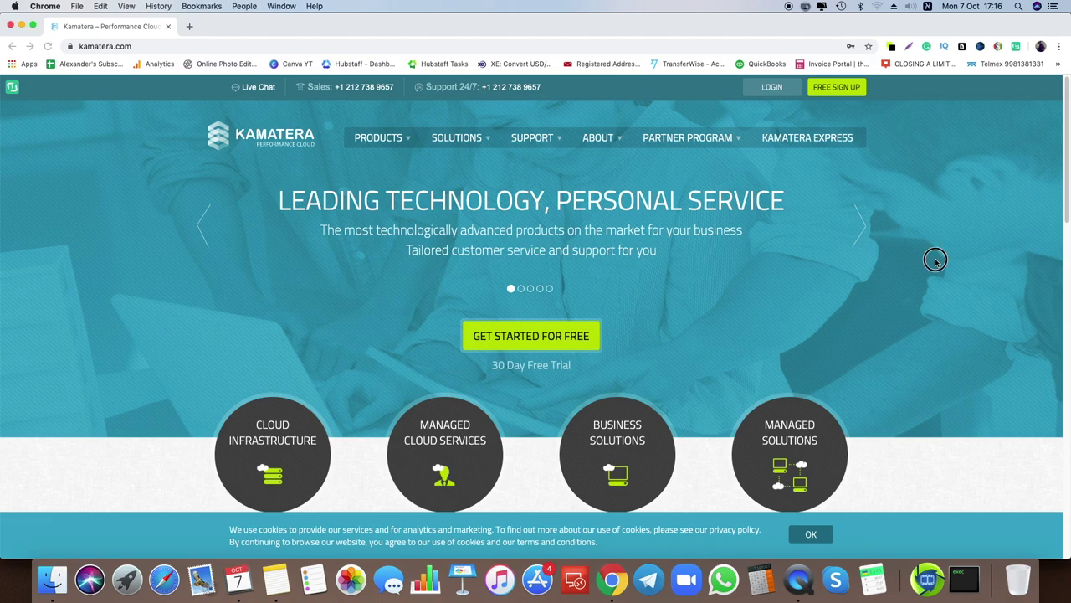
{"action": "left_click", "coordinate": [765, 89]}
{"action": "left_click", "coordinate": [773, 167]}
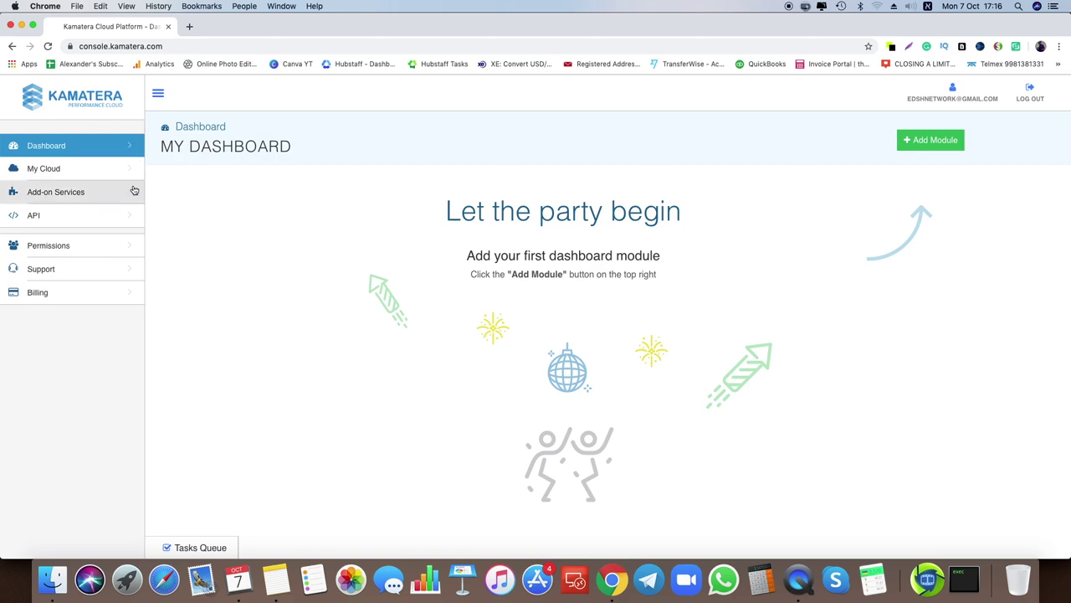
- Reload the console, go to My Cloud > Servers, and start the Create New Server wizard
{"action": "left_click", "coordinate": [134, 149]}
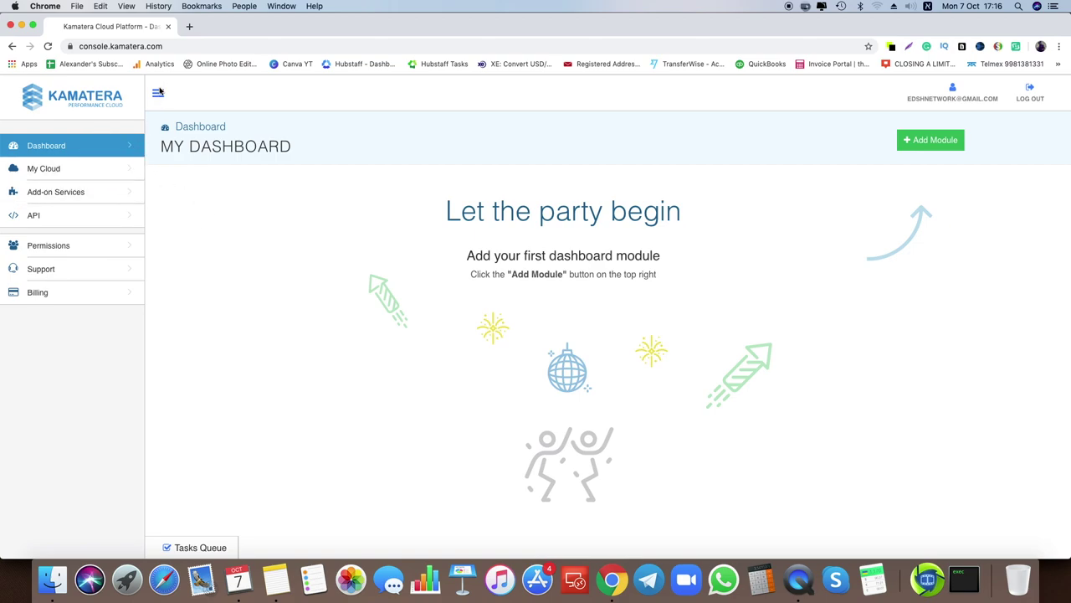
{"action": "left_click", "coordinate": [47, 46]}
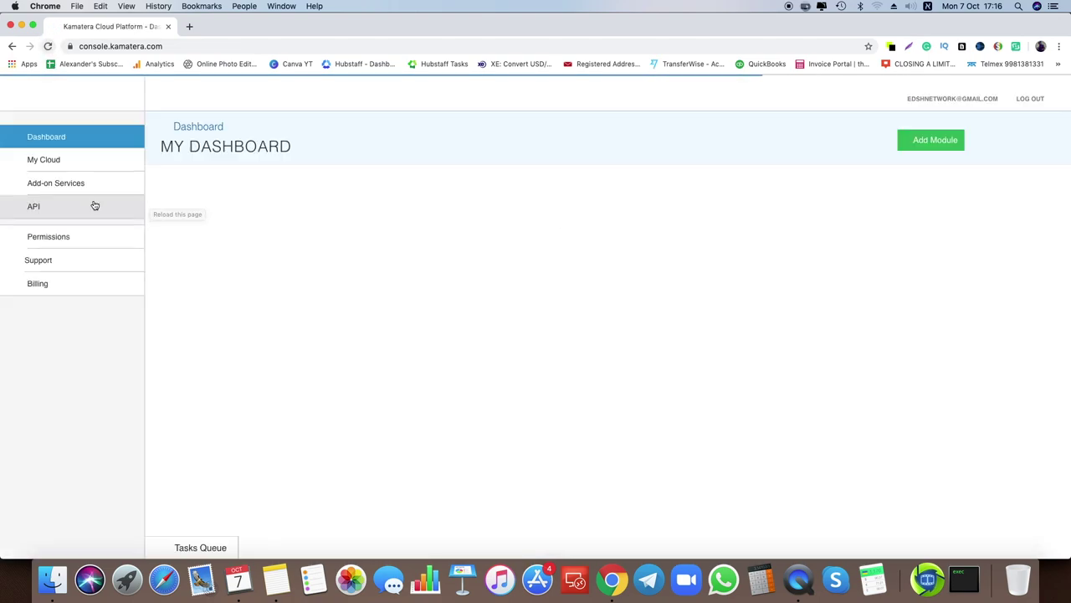
{"action": "left_click", "coordinate": [131, 171]}
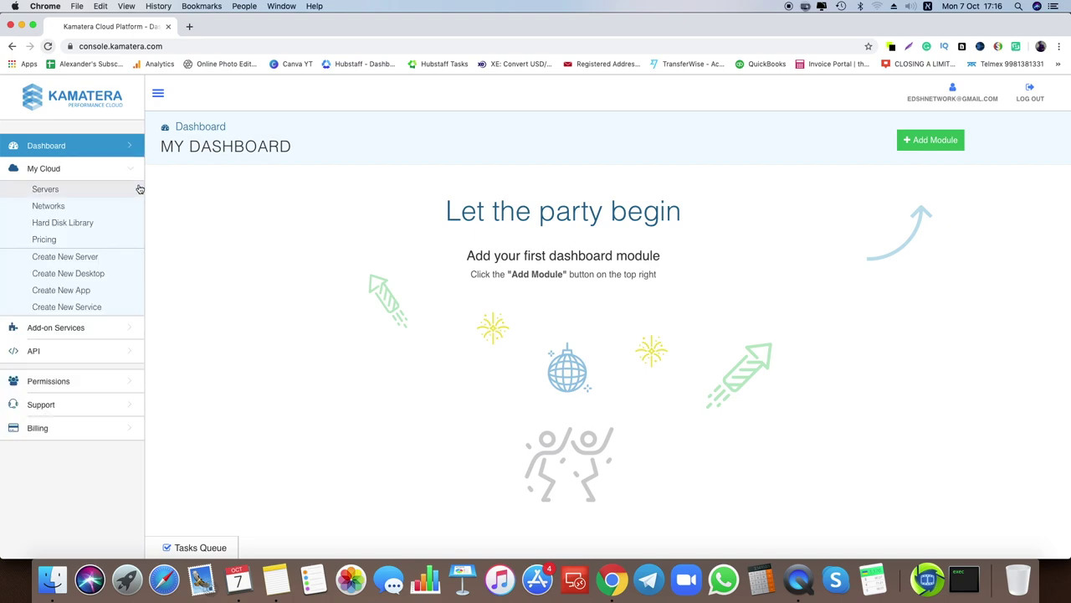
{"action": "left_click", "coordinate": [80, 193]}
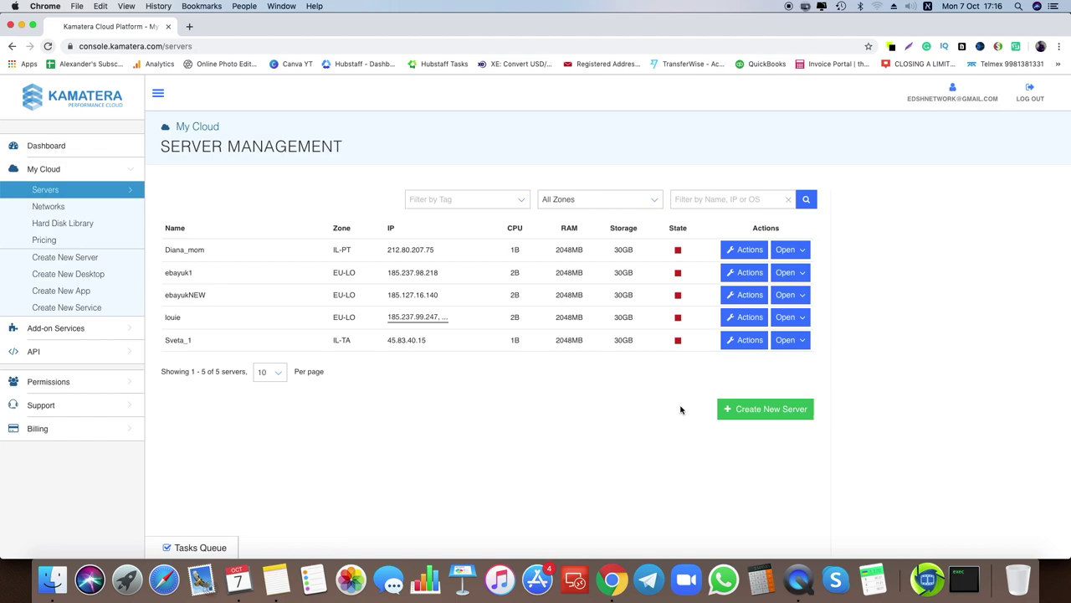
{"action": "left_click", "coordinate": [758, 415]}
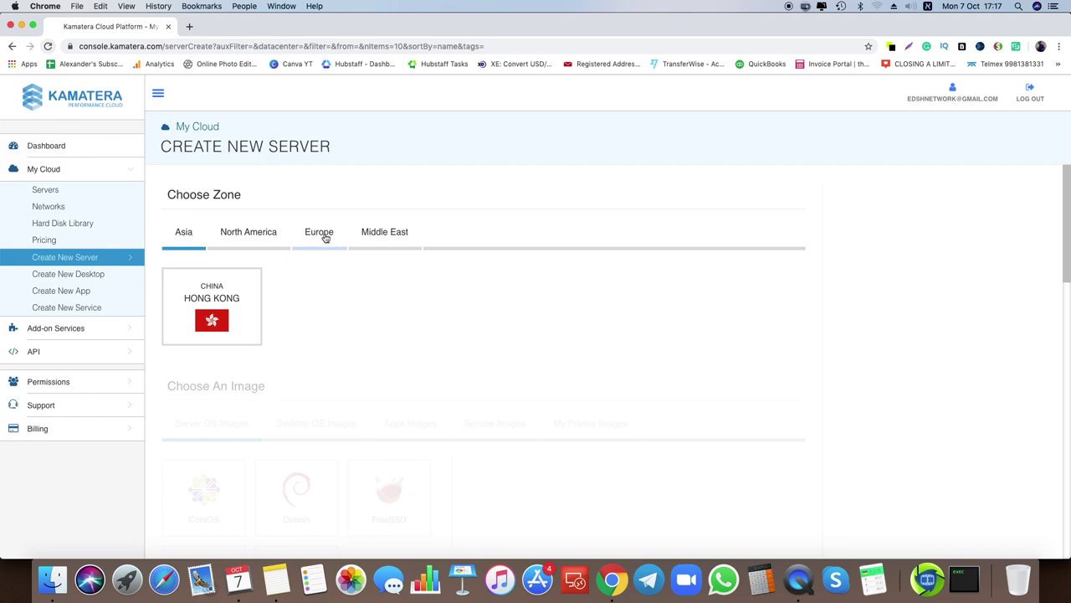
- Place the new server in the London zone under Europe
{"action": "left_click", "coordinate": [324, 236]}
{"action": "left_click", "coordinate": [438, 304]}
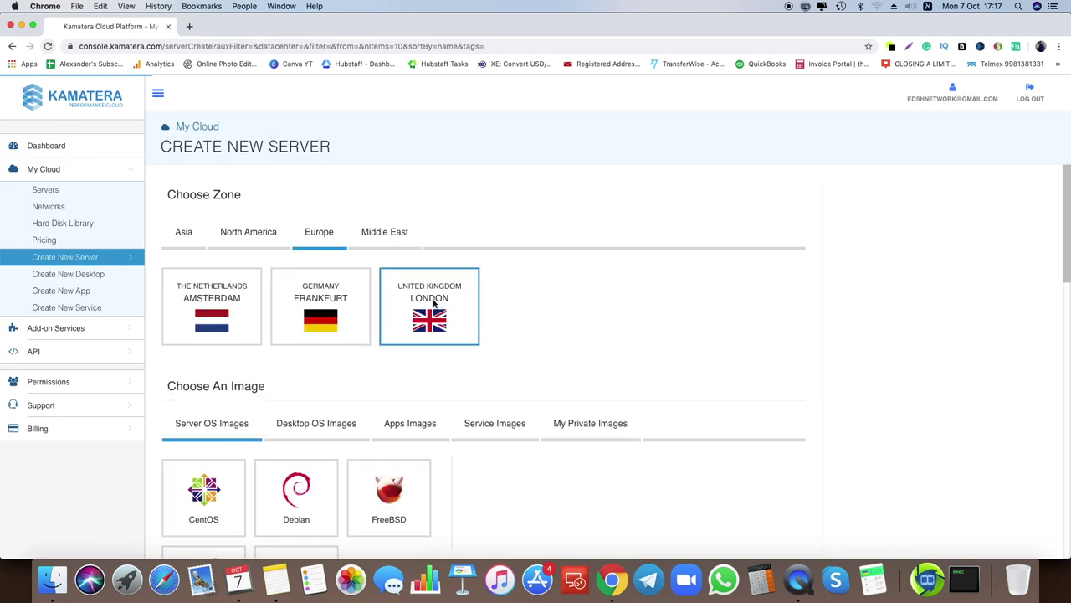
{"action": "scroll", "coordinate": [448, 285], "scroll_direction": "down", "scroll_amount": 1}
{"action": "scroll", "coordinate": [477, 276], "scroll_direction": "down", "scroll_amount": 1}
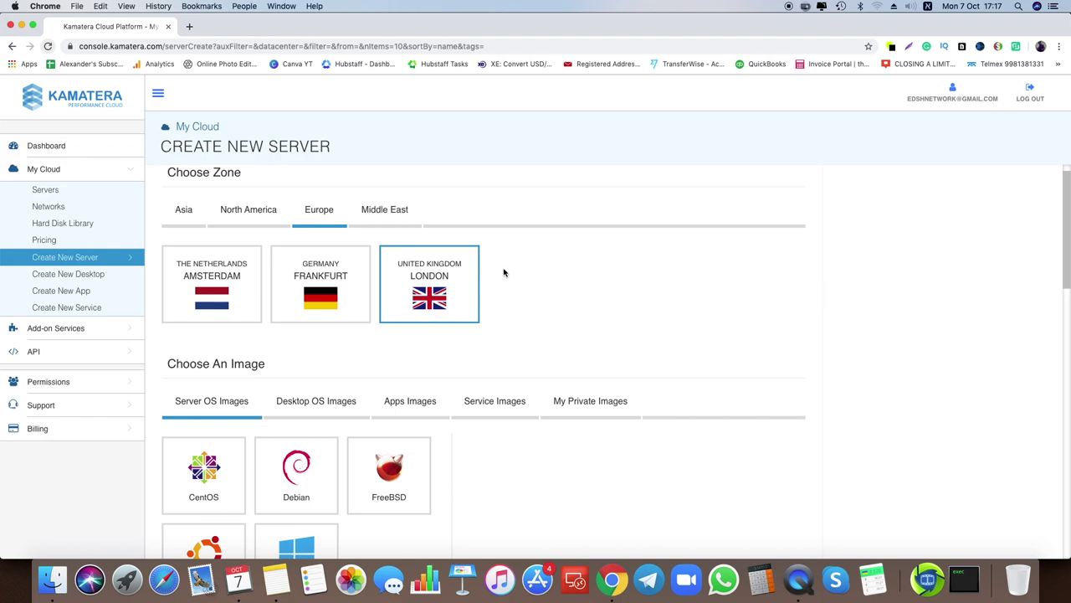
{"action": "scroll", "coordinate": [432, 270], "scroll_direction": "down", "scroll_amount": 1}
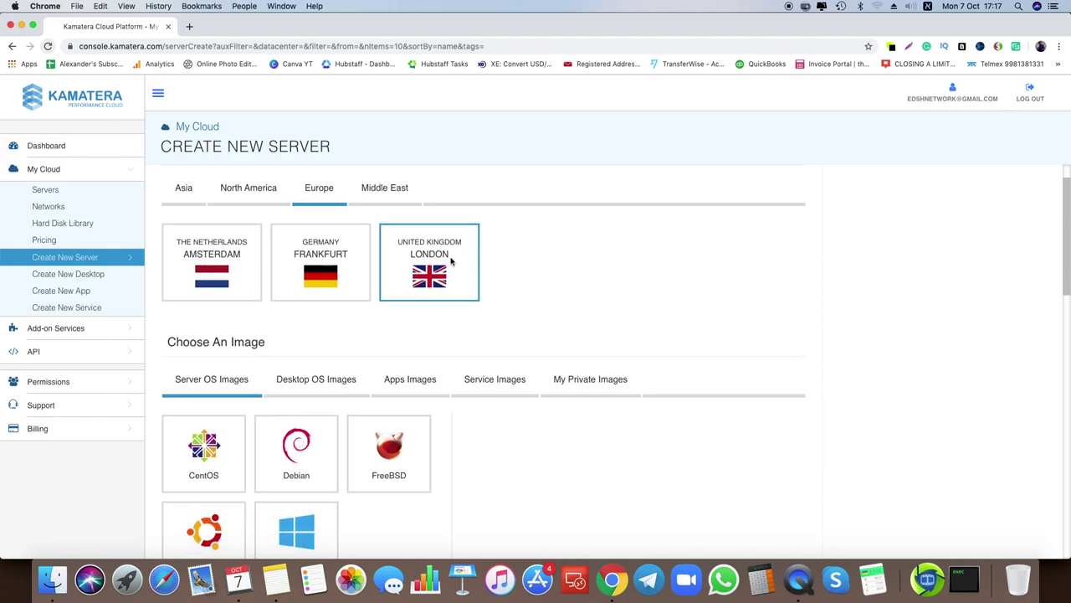
{"action": "scroll", "coordinate": [452, 259], "scroll_direction": "down", "scroll_amount": 2}
{"action": "scroll", "coordinate": [347, 279], "scroll_direction": "down", "scroll_amount": 4}
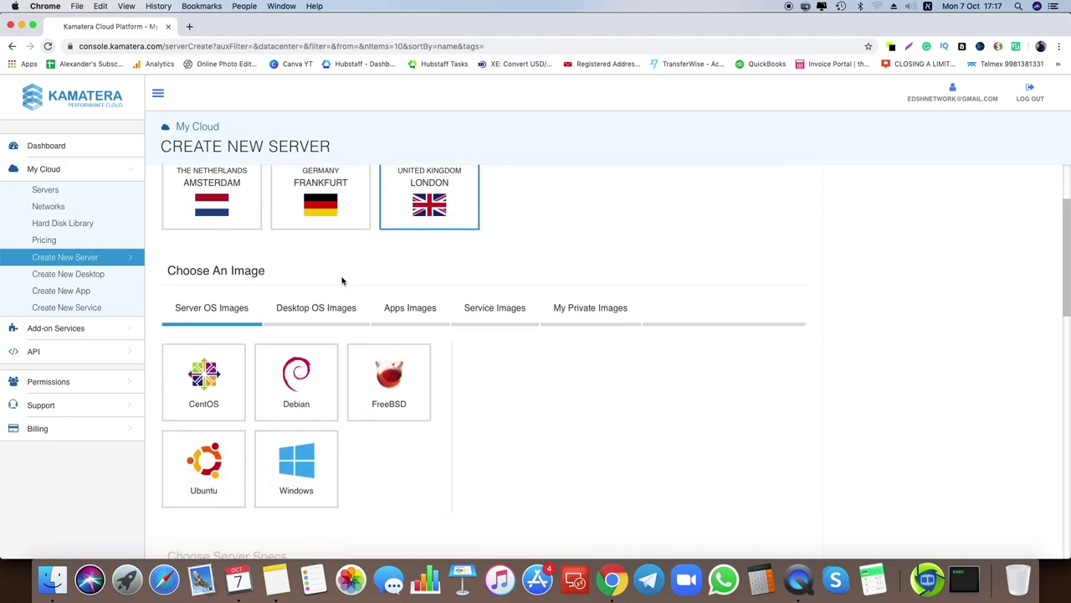
{"action": "scroll", "coordinate": [210, 280], "scroll_direction": "down", "scroll_amount": 1}
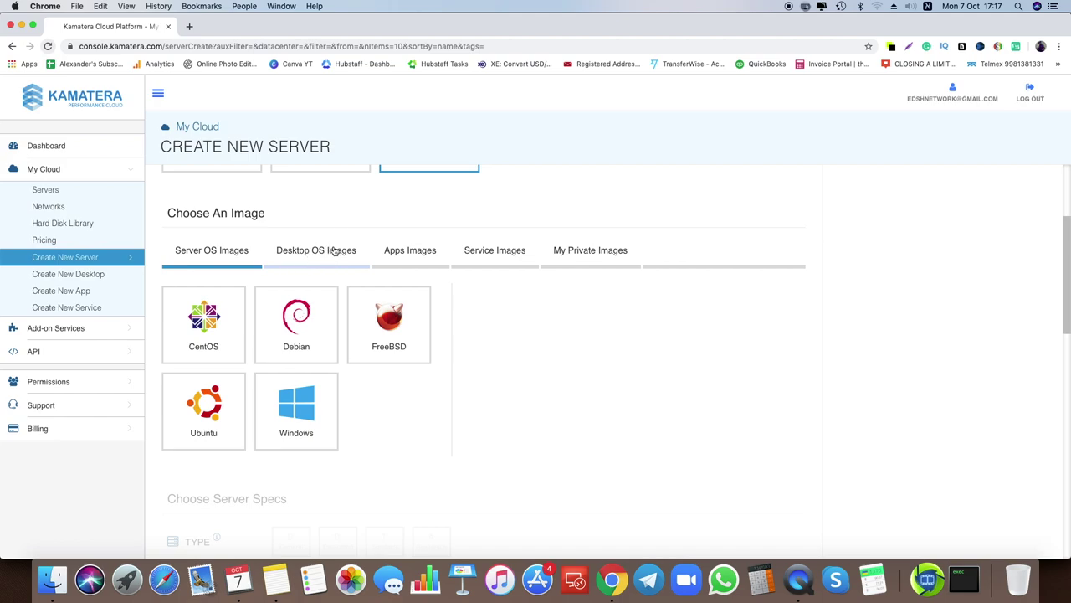
- Choose Windows from the Desktop OS Images
{"action": "left_click", "coordinate": [314, 253]}
{"action": "scroll", "coordinate": [411, 254], "scroll_direction": "down", "scroll_amount": 1}
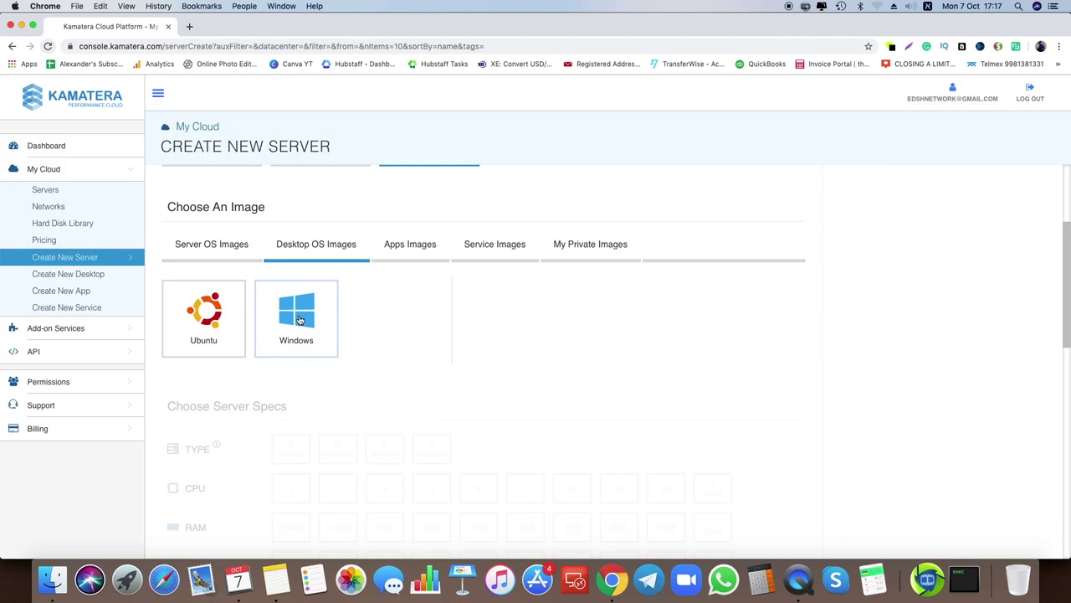
{"action": "left_click", "coordinate": [300, 320]}
{"action": "scroll", "coordinate": [377, 318], "scroll_direction": "down", "scroll_amount": 2}
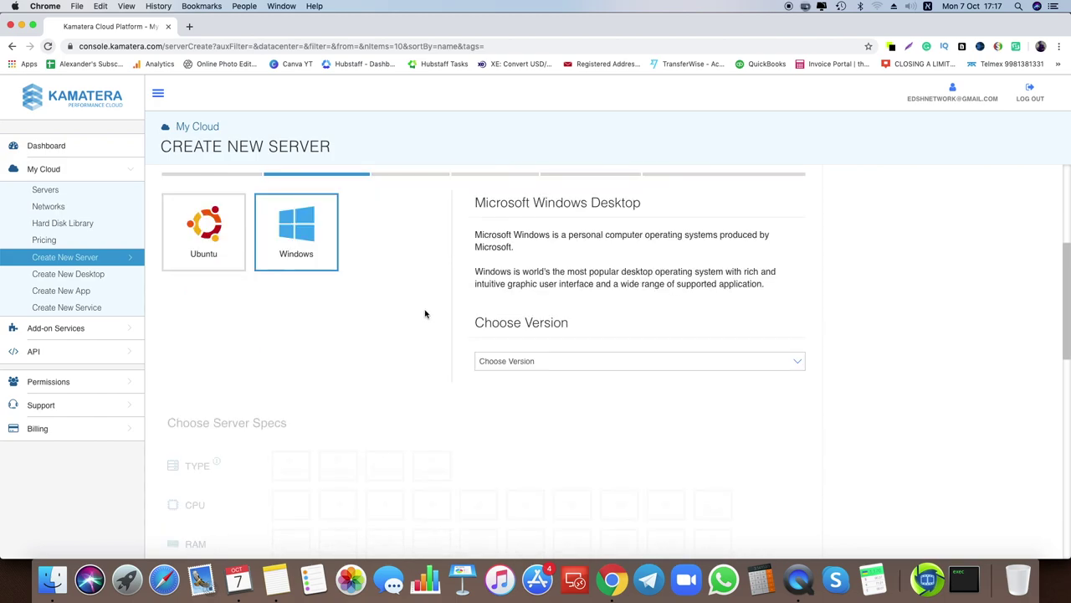
{"action": "scroll", "coordinate": [419, 318], "scroll_direction": "down", "scroll_amount": 1}
{"action": "scroll", "coordinate": [515, 299], "scroll_direction": "down", "scroll_amount": 3}
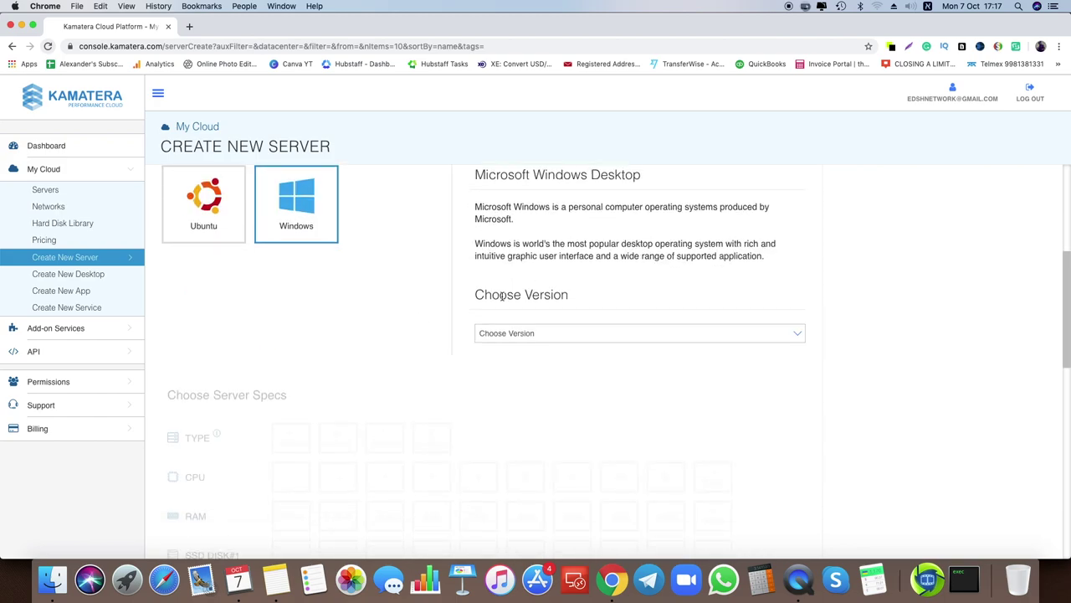
- Select windows_8.1_desktop 64bit as the version and the General server type
{"action": "left_click", "coordinate": [520, 316]}
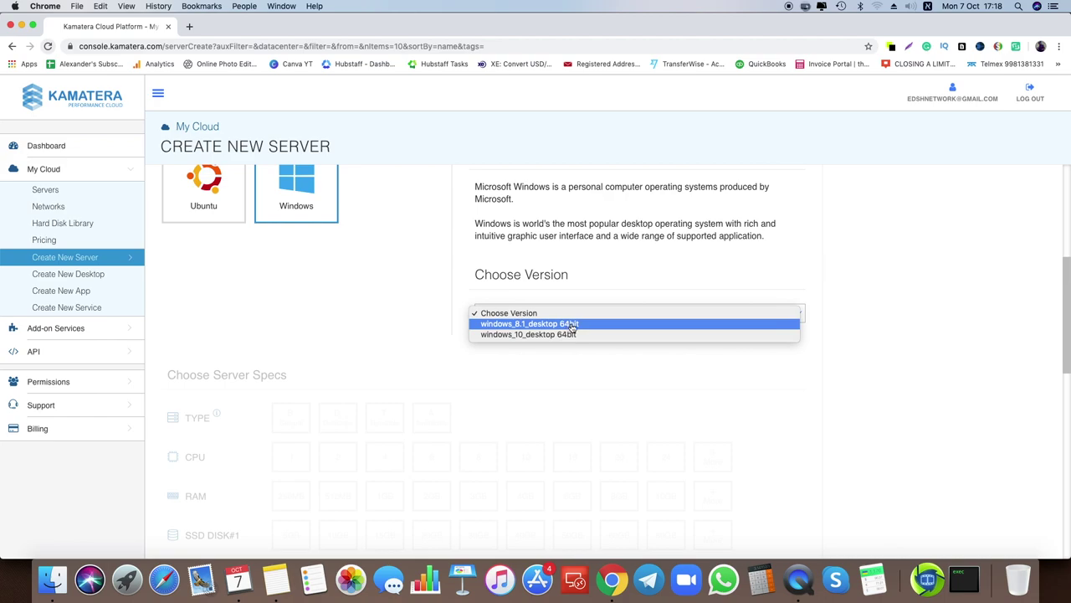
{"action": "left_click", "coordinate": [583, 324]}
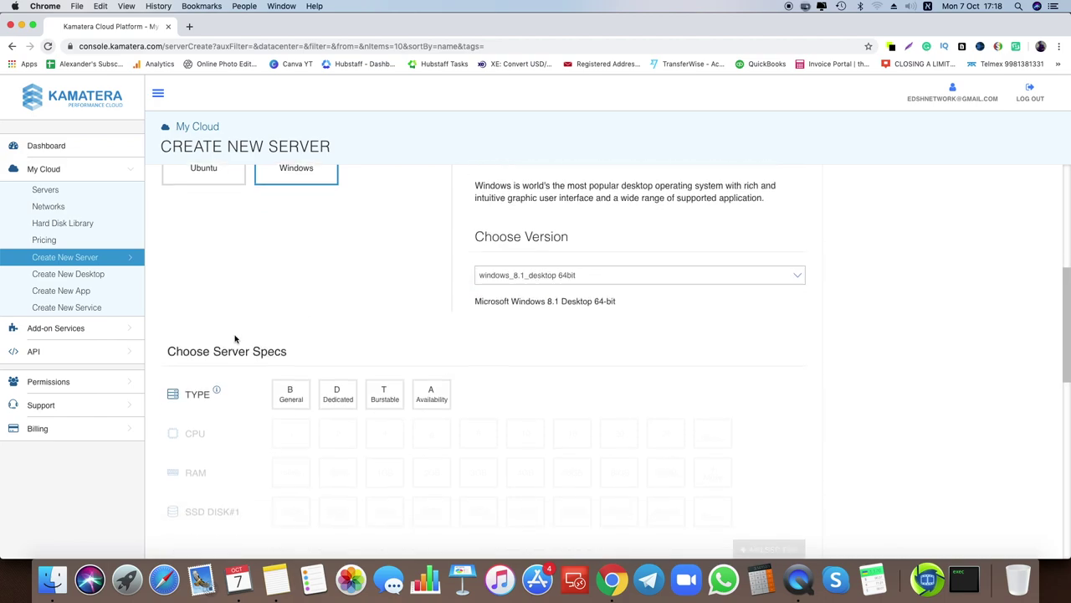
{"action": "scroll", "coordinate": [235, 338], "scroll_direction": "down", "scroll_amount": 2}
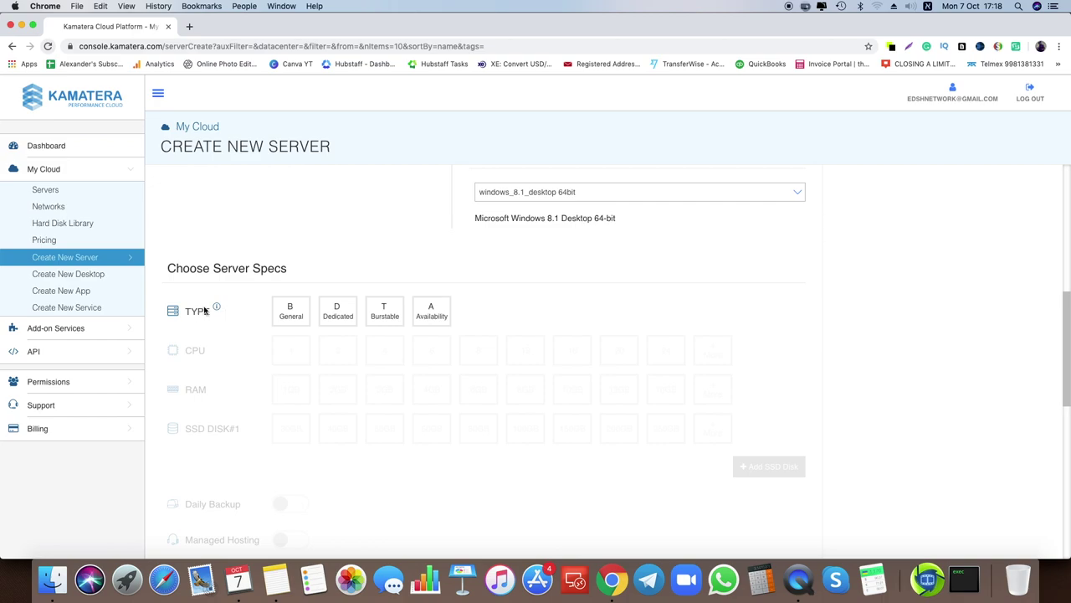
{"action": "mouse_move", "coordinate": [215, 310]}
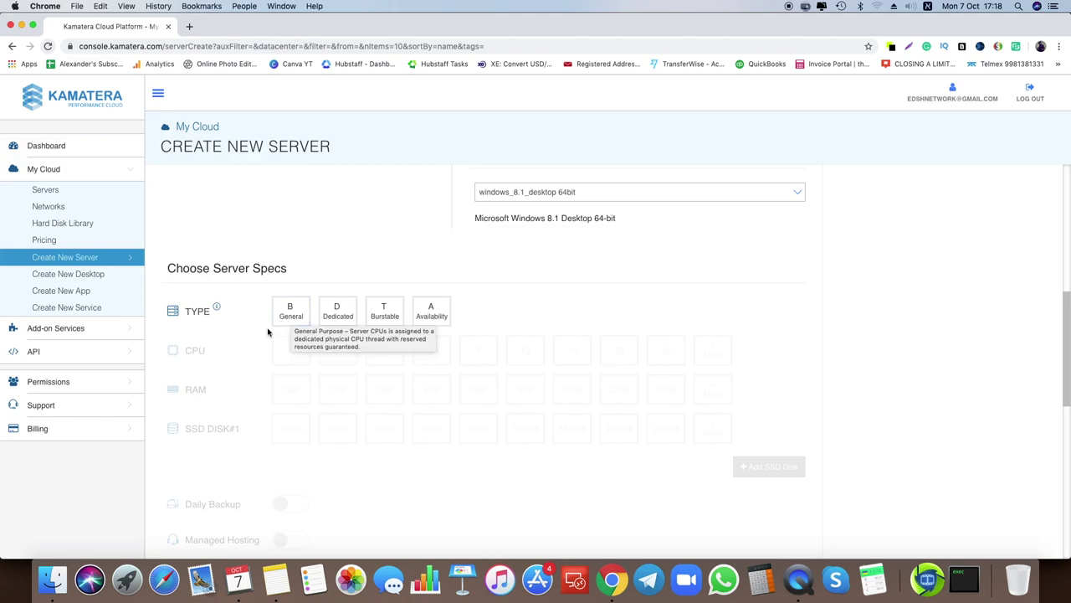
{"action": "left_click", "coordinate": [292, 321]}
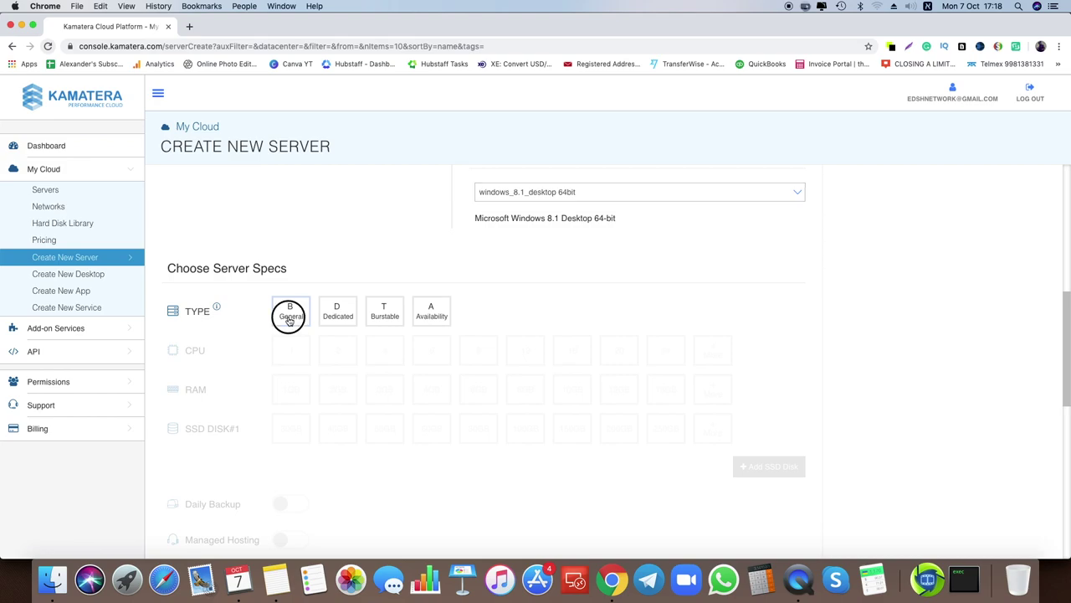
- Give the server 1 CPU, 2GB RAM and a 30GB SSD disk
{"action": "scroll", "coordinate": [226, 335], "scroll_direction": "down", "scroll_amount": 3}
{"action": "scroll", "coordinate": [243, 335], "scroll_direction": "up", "scroll_amount": 2}
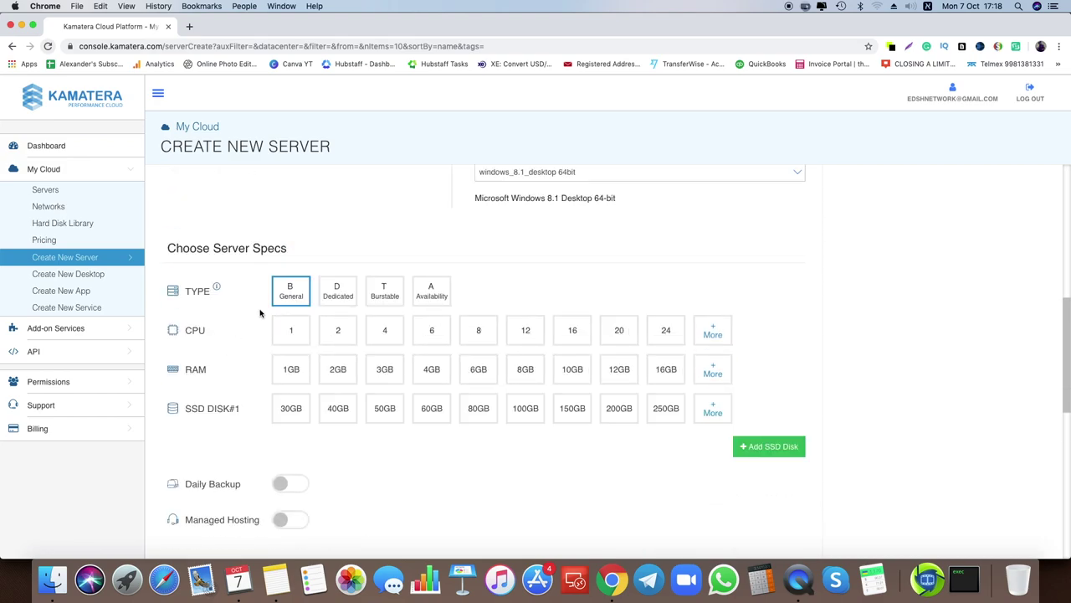
{"action": "scroll", "coordinate": [260, 336], "scroll_direction": "down", "scroll_amount": 1}
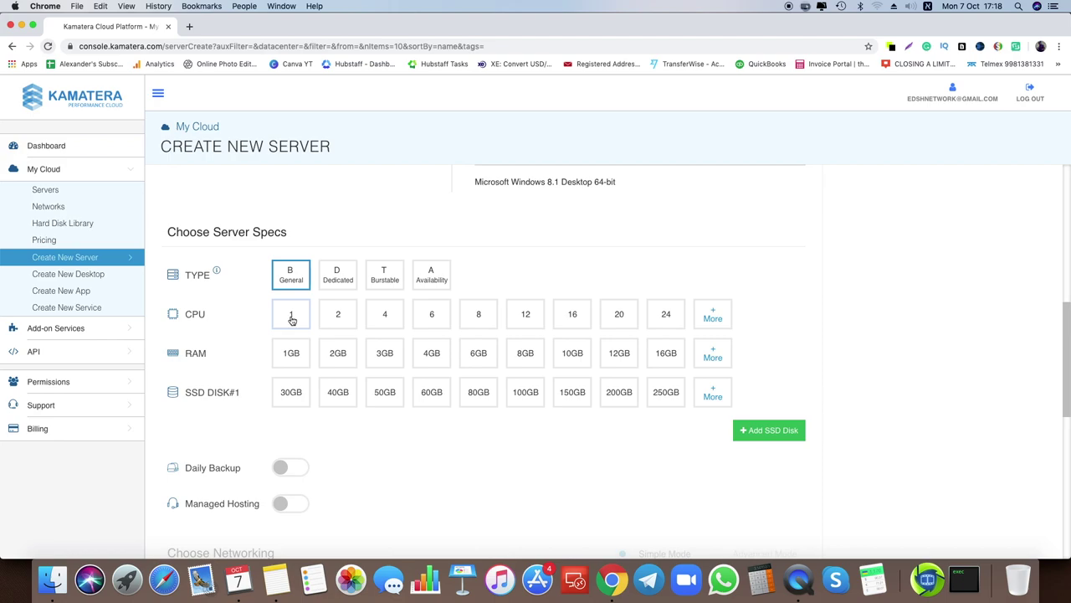
{"action": "left_click", "coordinate": [293, 319]}
{"action": "scroll", "coordinate": [250, 333], "scroll_direction": "down", "scroll_amount": 2}
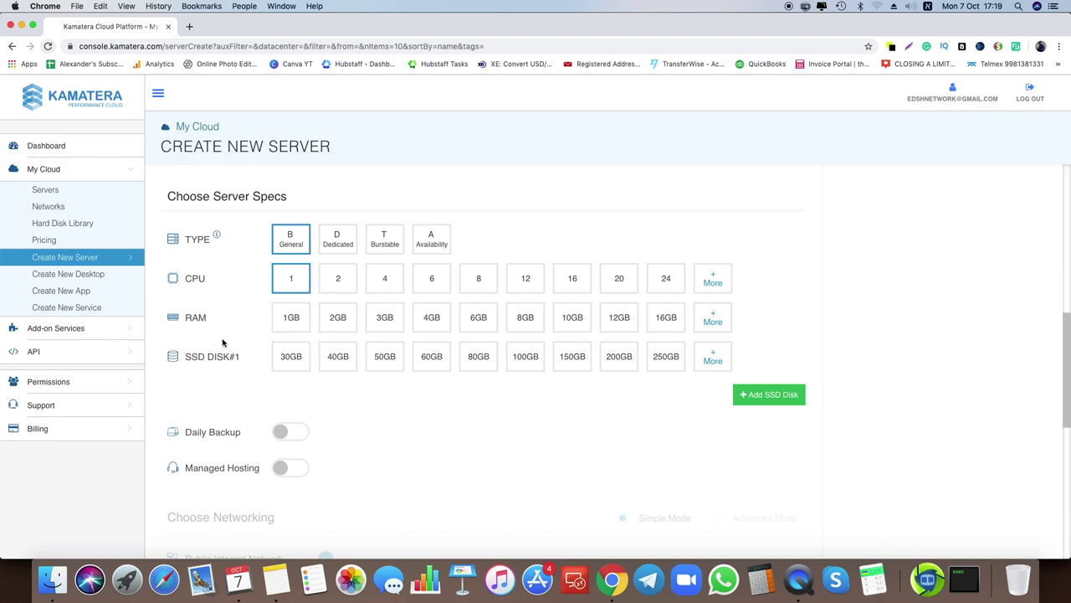
{"action": "left_click", "coordinate": [350, 328]}
{"action": "scroll", "coordinate": [341, 353], "scroll_direction": "down", "scroll_amount": 2}
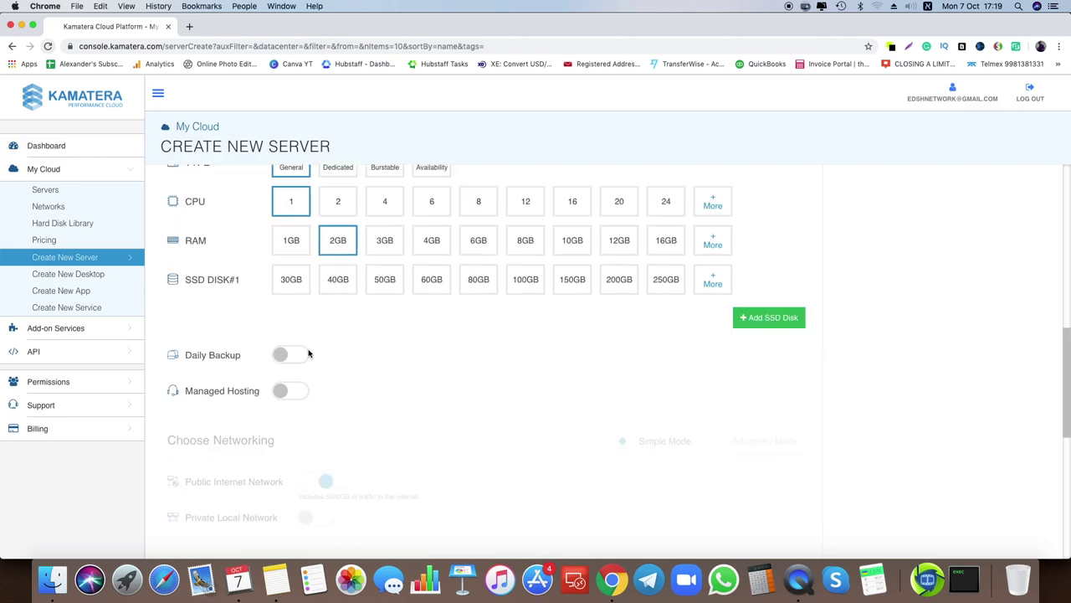
{"action": "left_click", "coordinate": [289, 282]}
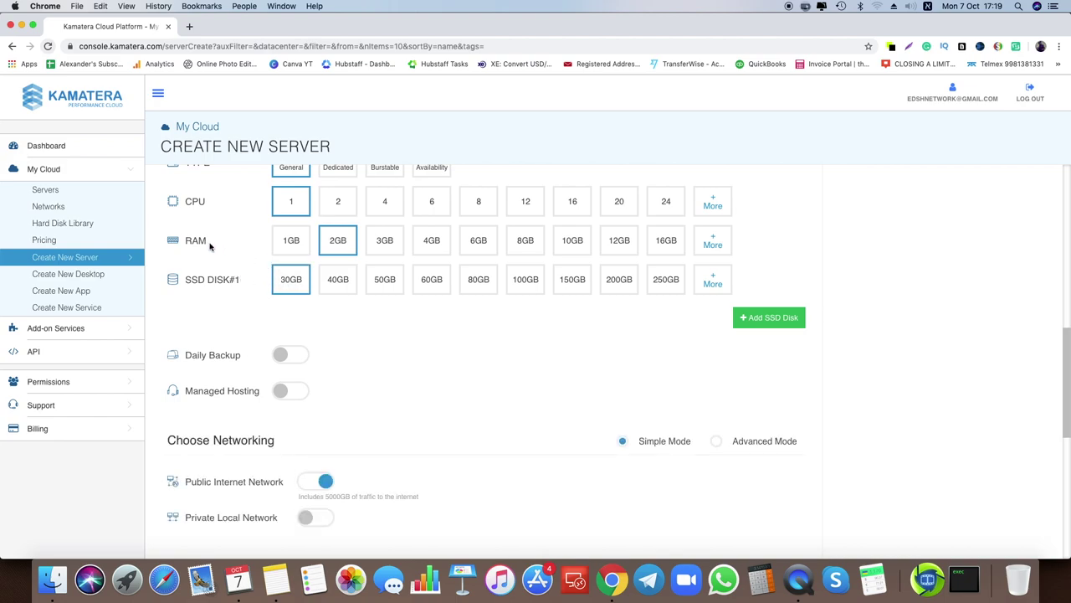
- Move down to the Finalize Settings and select the Password field
{"action": "scroll", "coordinate": [280, 272], "scroll_direction": "down", "scroll_amount": 1}
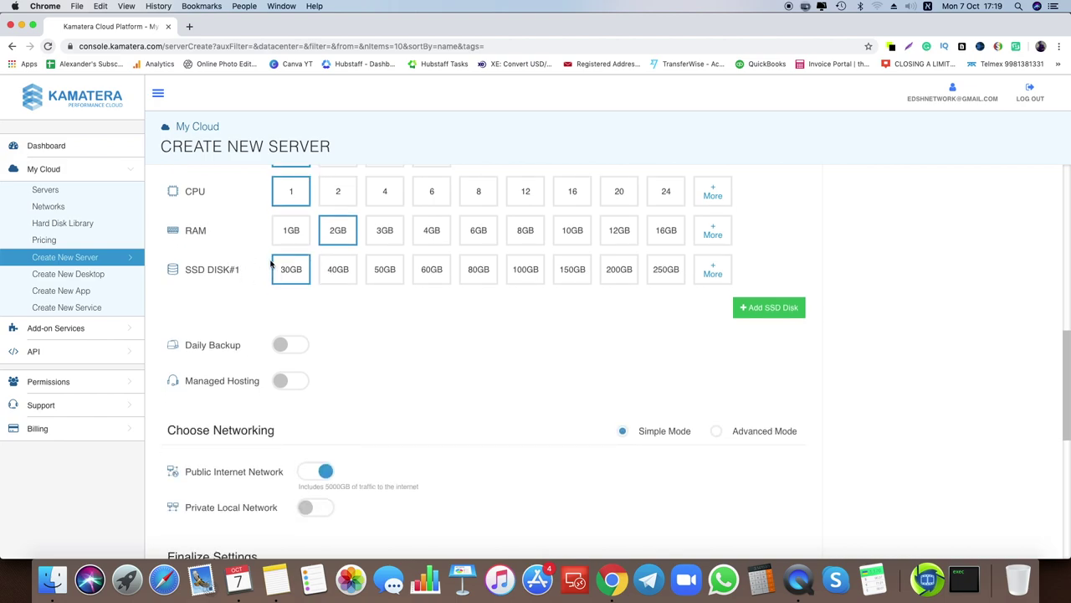
{"action": "scroll", "coordinate": [231, 276], "scroll_direction": "down", "scroll_amount": 1}
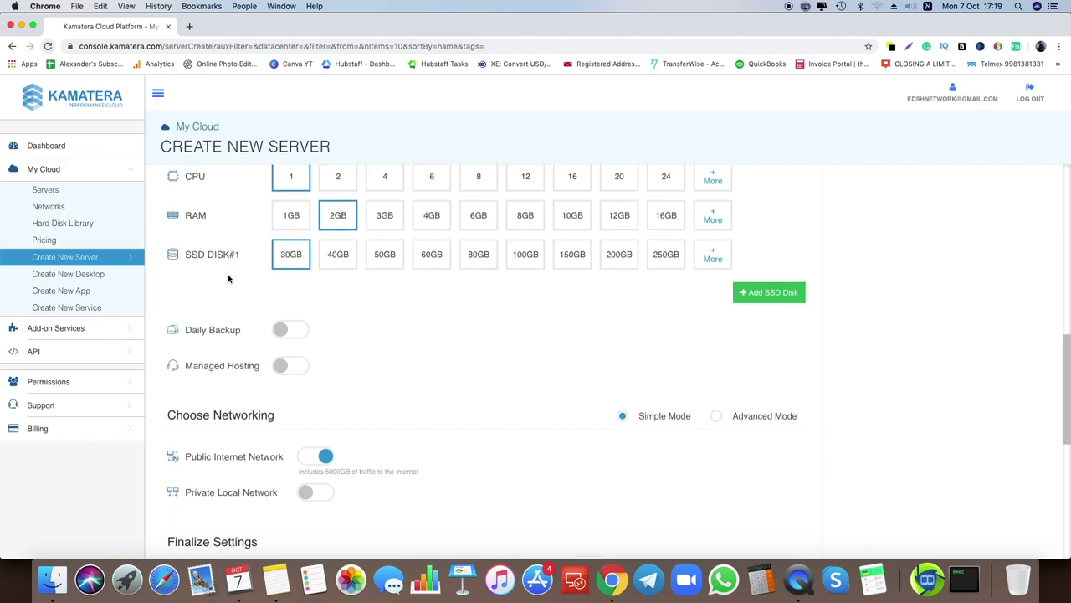
{"action": "scroll", "coordinate": [251, 277], "scroll_direction": "down", "scroll_amount": 1}
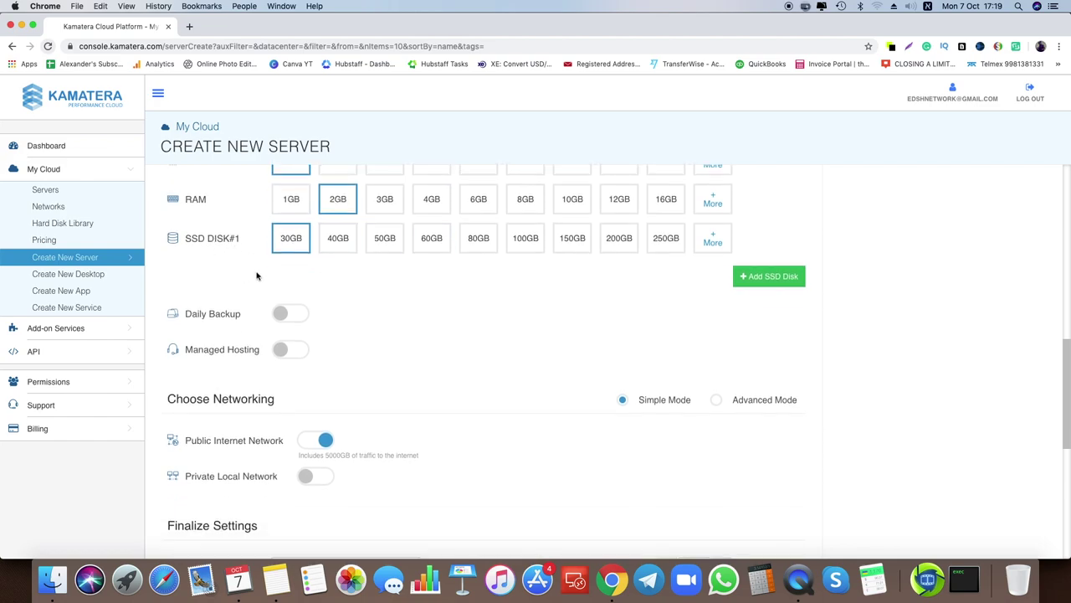
{"action": "scroll", "coordinate": [258, 280], "scroll_direction": "down", "scroll_amount": 1}
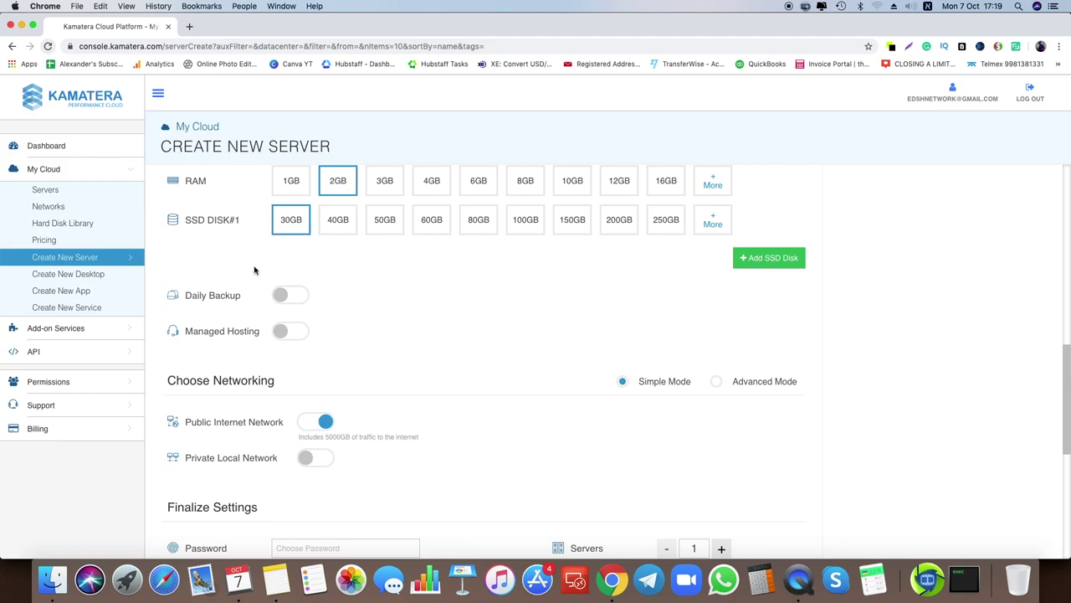
{"action": "scroll", "coordinate": [256, 266], "scroll_direction": "up", "scroll_amount": 2}
{"action": "scroll", "coordinate": [266, 276], "scroll_direction": "down", "scroll_amount": 2}
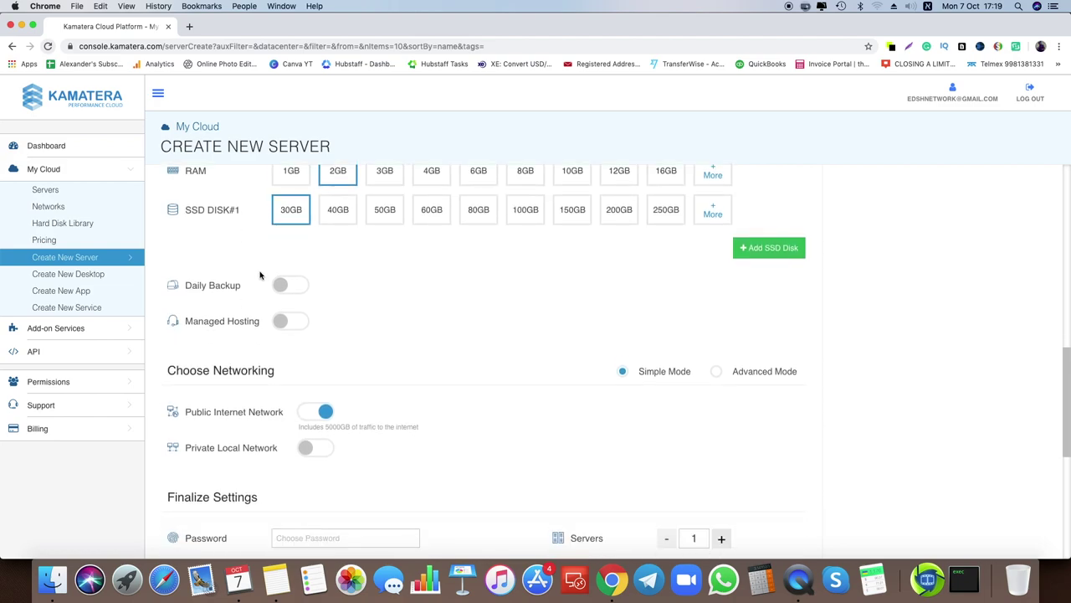
{"action": "scroll", "coordinate": [261, 274], "scroll_direction": "down", "scroll_amount": 4}
{"action": "scroll", "coordinate": [361, 266], "scroll_direction": "up", "scroll_amount": 3}
{"action": "scroll", "coordinate": [350, 270], "scroll_direction": "down", "scroll_amount": 2}
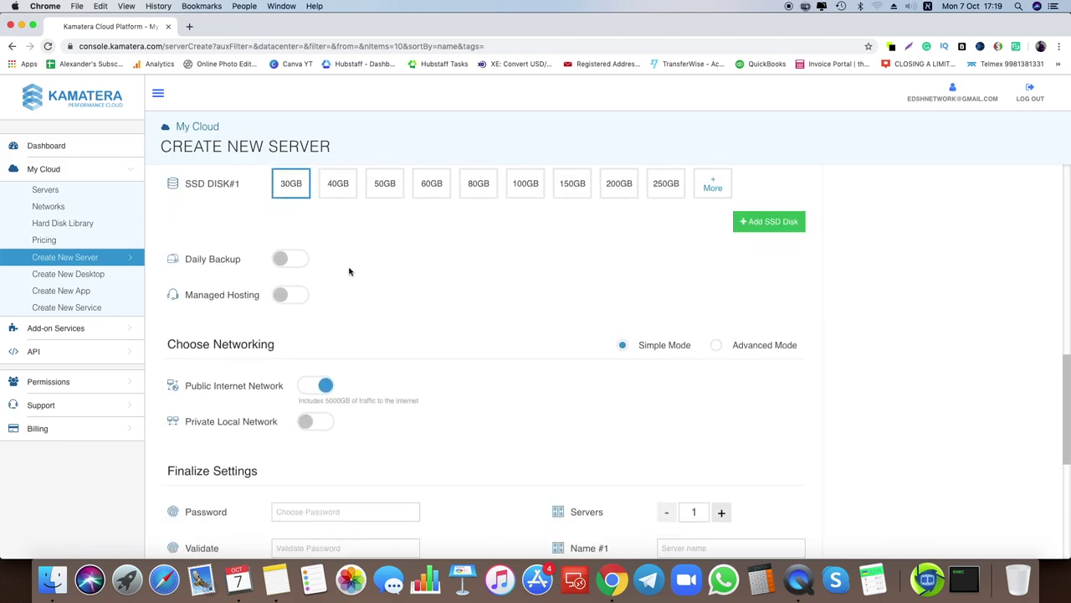
{"action": "scroll", "coordinate": [345, 275], "scroll_direction": "up", "scroll_amount": 10}
{"action": "scroll", "coordinate": [419, 266], "scroll_direction": "down", "scroll_amount": 1}
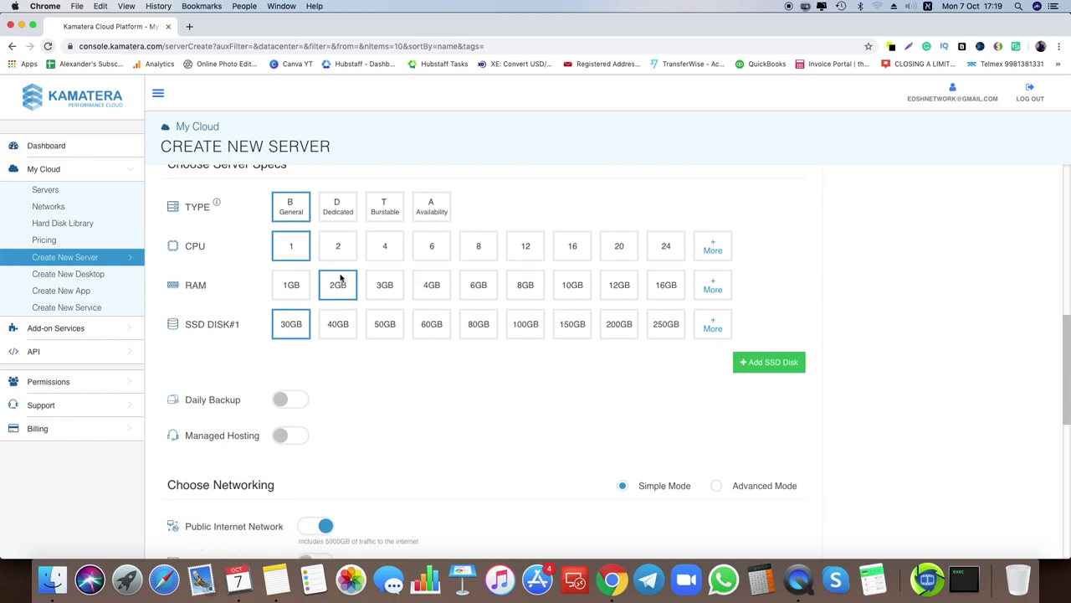
{"action": "scroll", "coordinate": [351, 262], "scroll_direction": "down", "scroll_amount": 1}
{"action": "scroll", "coordinate": [332, 257], "scroll_direction": "down", "scroll_amount": 3}
{"action": "scroll", "coordinate": [303, 258], "scroll_direction": "up", "scroll_amount": 5}
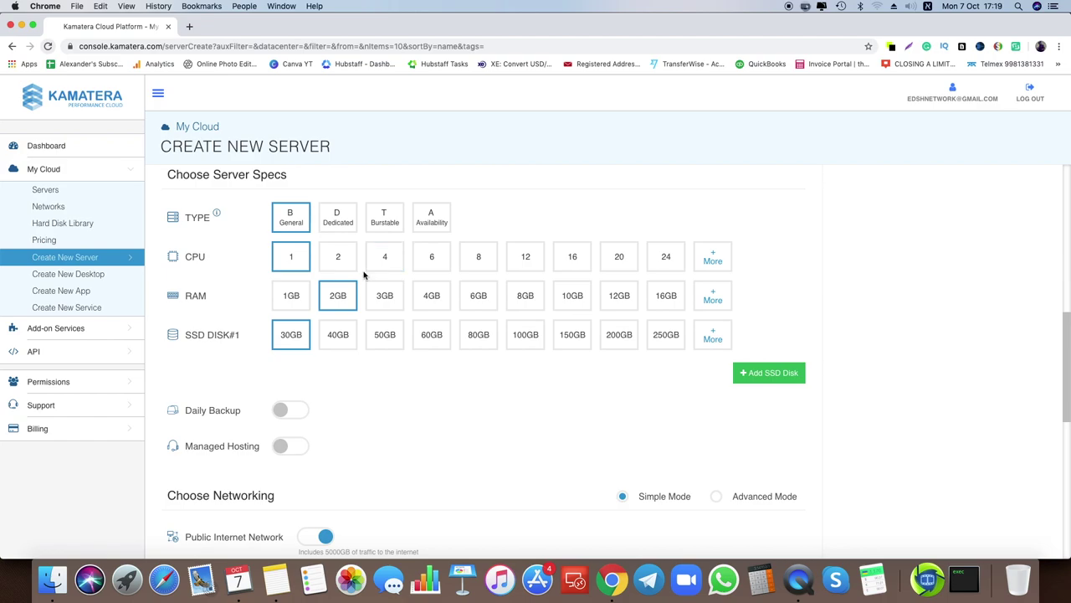
{"action": "scroll", "coordinate": [347, 285], "scroll_direction": "down", "scroll_amount": 4}
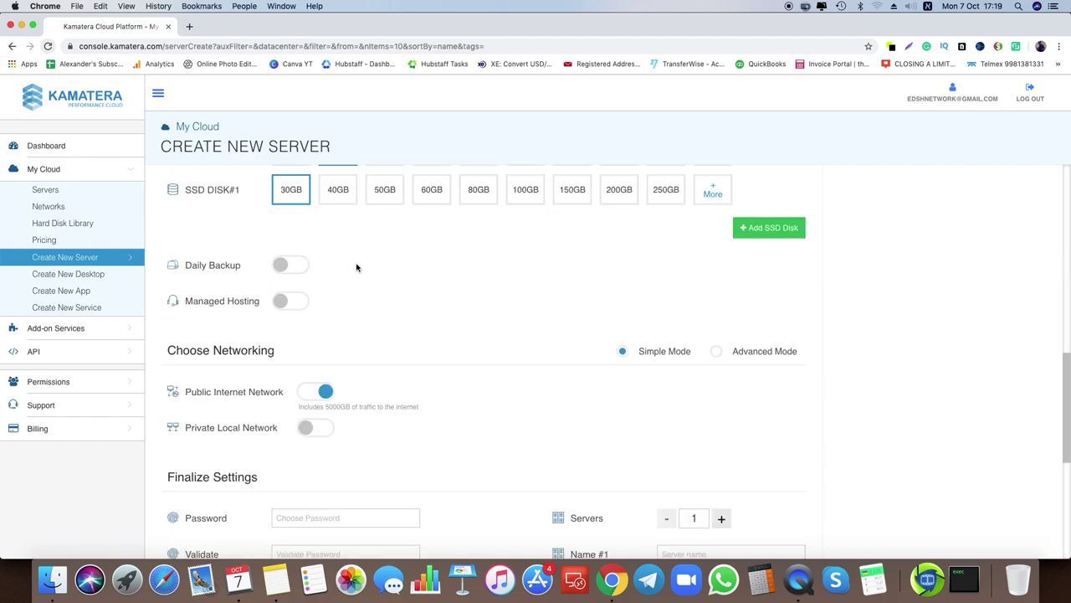
{"action": "scroll", "coordinate": [349, 280], "scroll_direction": "down", "scroll_amount": 3}
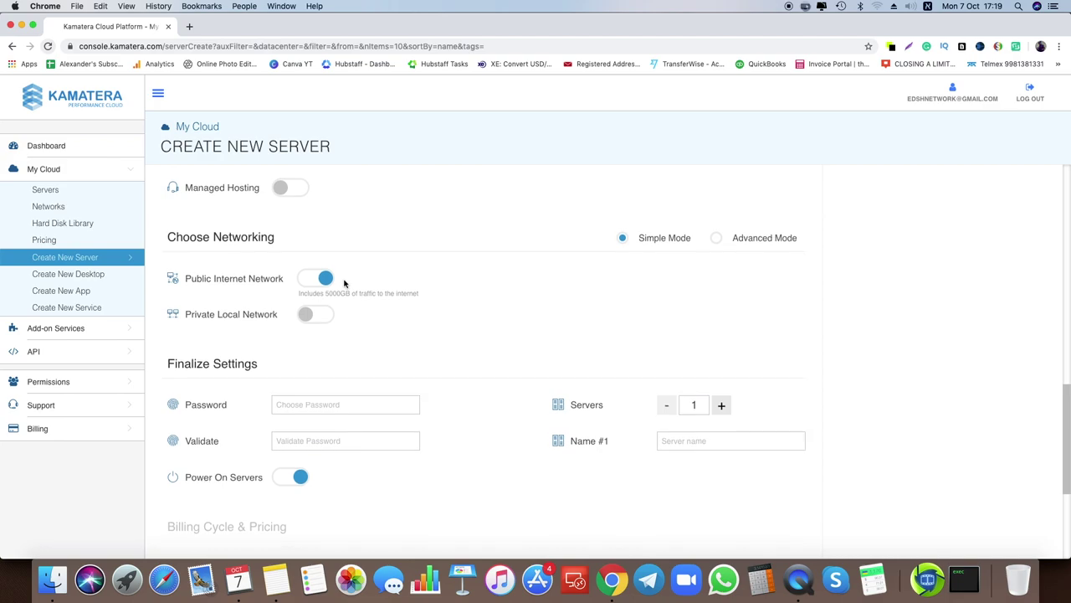
{"action": "scroll", "coordinate": [298, 304], "scroll_direction": "down", "scroll_amount": 1}
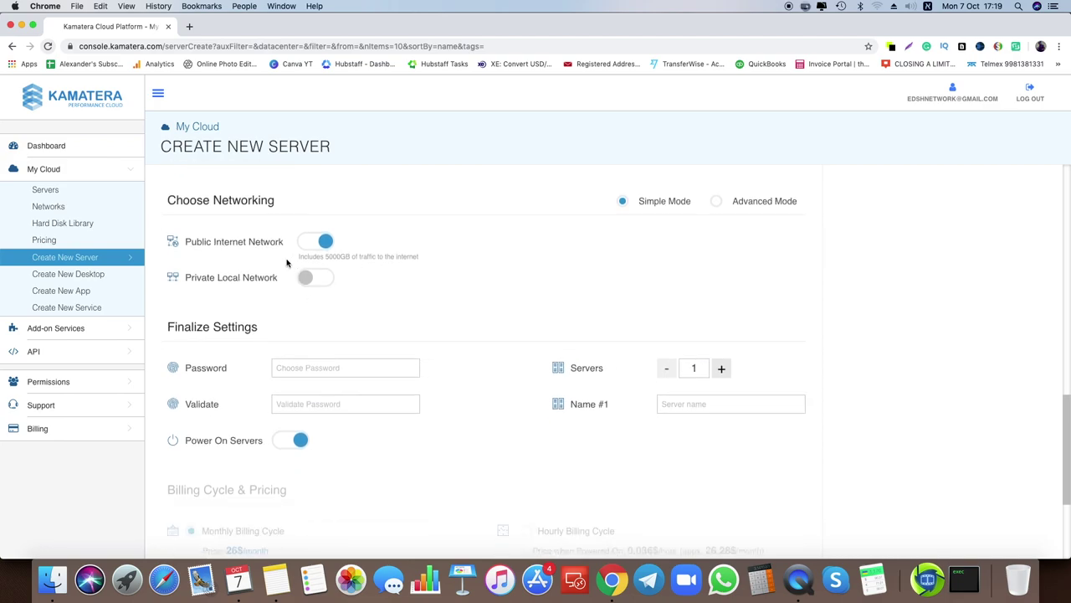
{"action": "scroll", "coordinate": [338, 268], "scroll_direction": "down", "scroll_amount": 2}
{"action": "left_click", "coordinate": [308, 285]}
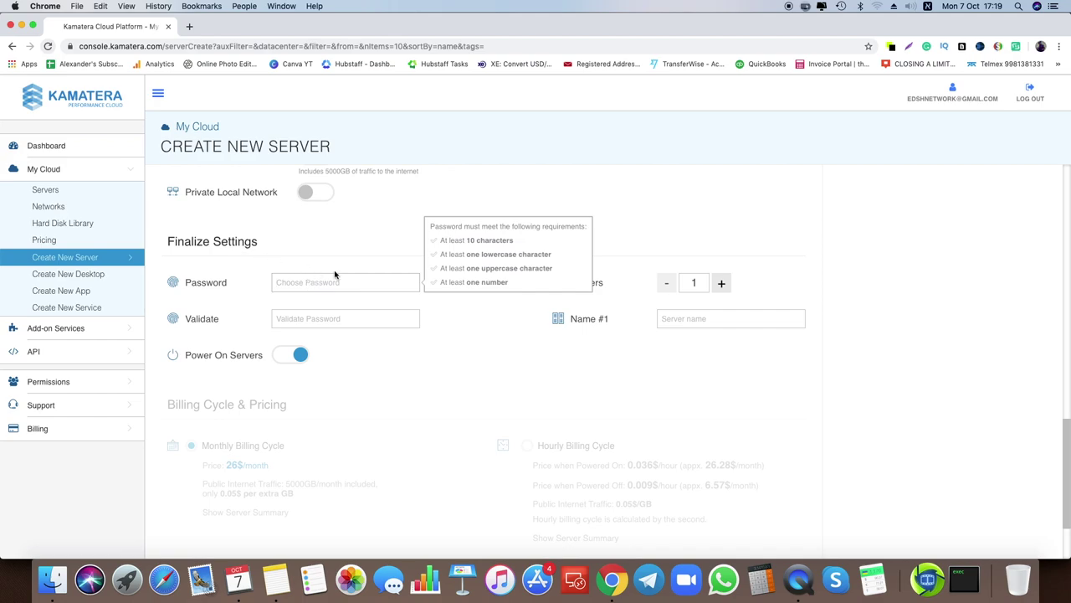
- Enter the server password and repeat it in the Validate field
{"action": "type", "text": "a"}
{"action": "key", "text": "BackSpace"}
{"action": "left_click", "coordinate": [341, 318]}
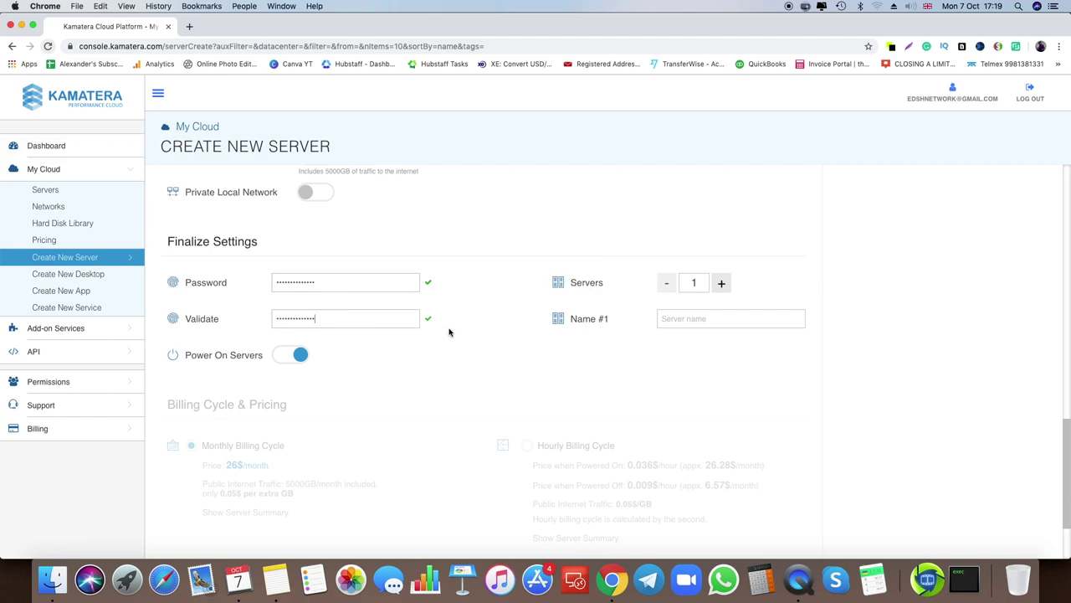
- Name the server 'test'
{"action": "left_click", "coordinate": [695, 320]}
{"action": "type", "text": "test"}
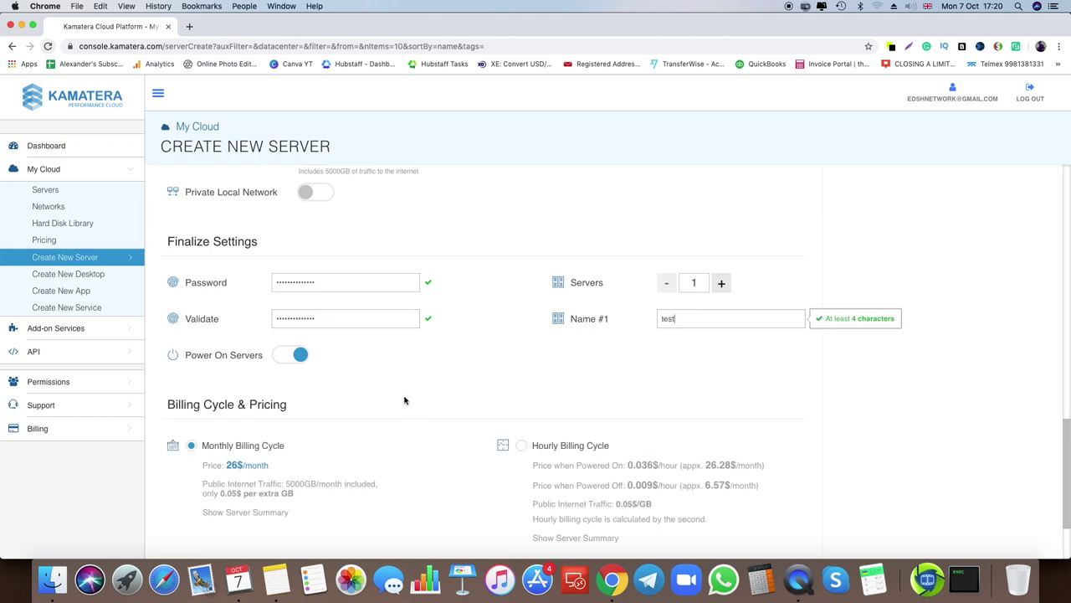
{"action": "scroll", "coordinate": [490, 320], "scroll_direction": "down", "scroll_amount": 2}
- Switch billing to Hourly (0.036$/hour) and submit the server for creation
{"action": "scroll", "coordinate": [490, 319], "scroll_direction": "down", "scroll_amount": 3}
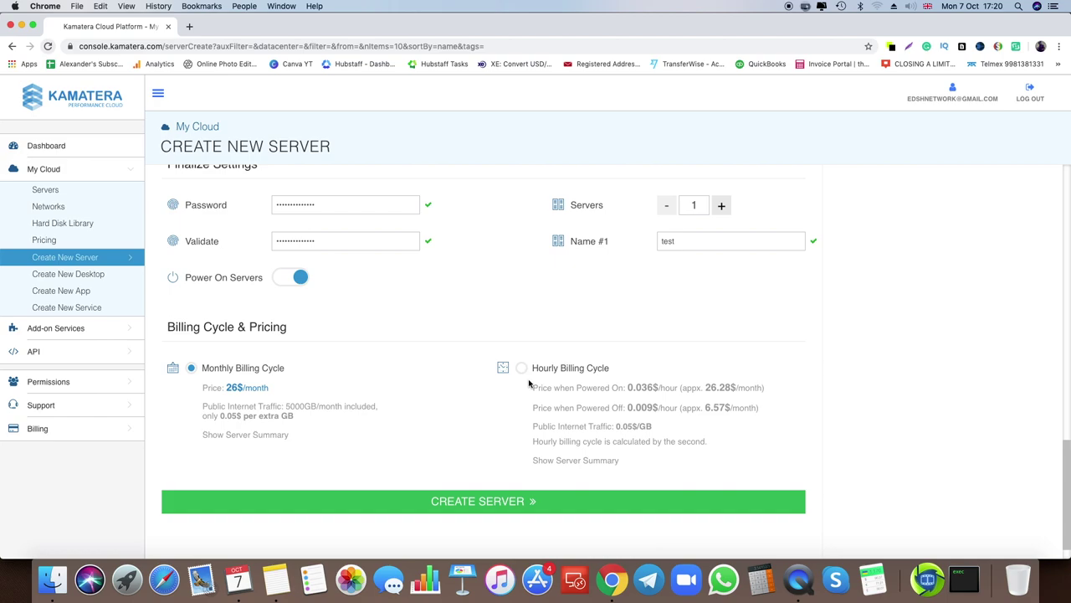
{"action": "scroll", "coordinate": [526, 384], "scroll_direction": "down", "scroll_amount": 1}
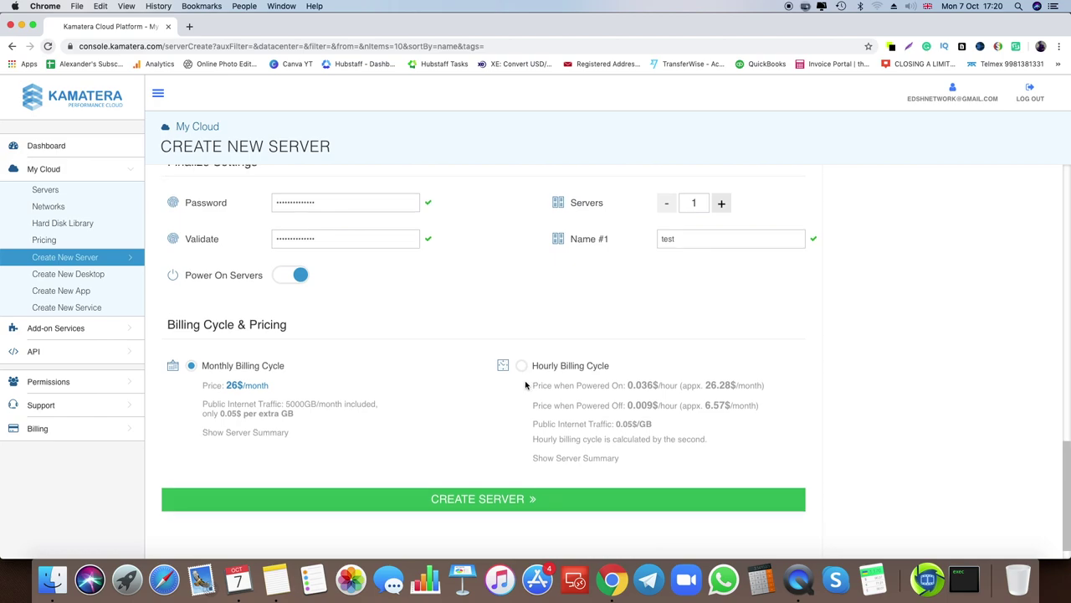
{"action": "scroll", "coordinate": [526, 385], "scroll_direction": "down", "scroll_amount": 1}
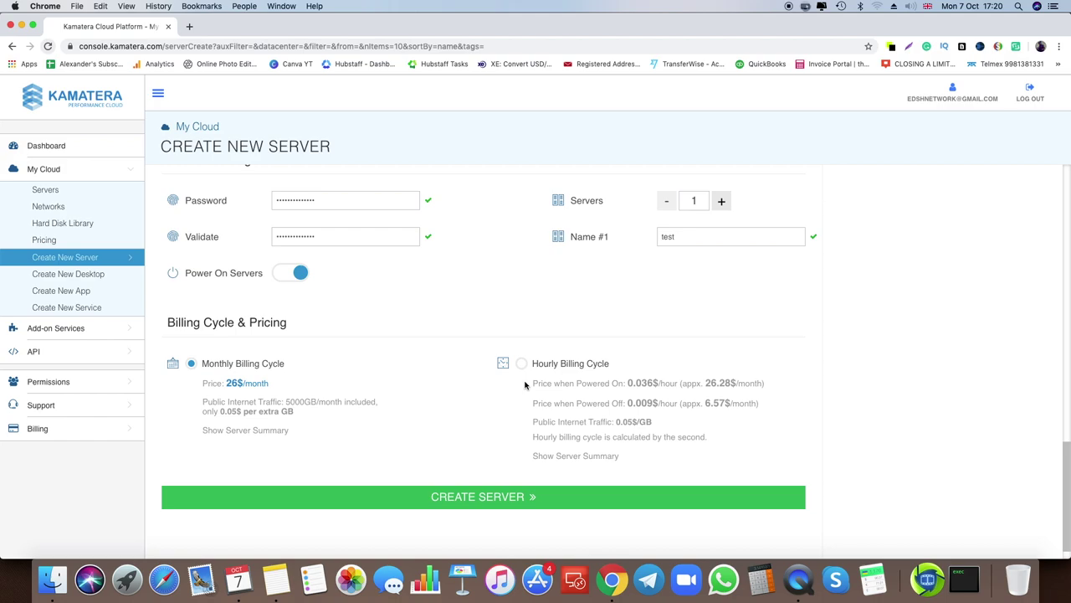
{"action": "scroll", "coordinate": [523, 387], "scroll_direction": "down", "scroll_amount": 2}
{"action": "left_click", "coordinate": [521, 351]}
{"action": "scroll", "coordinate": [503, 381], "scroll_direction": "down", "scroll_amount": 1}
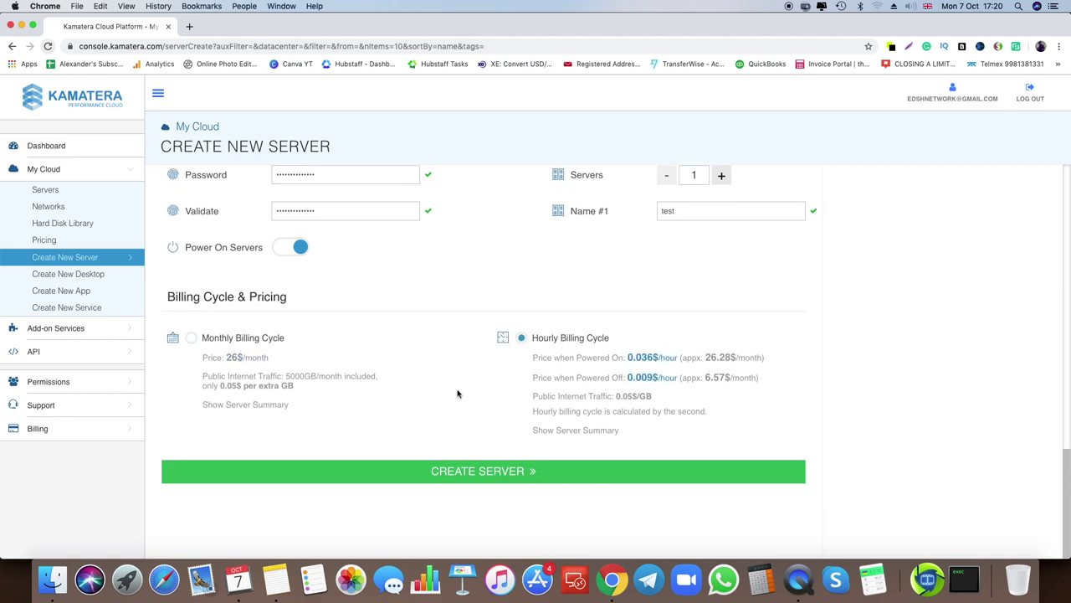
{"action": "left_click", "coordinate": [528, 474]}
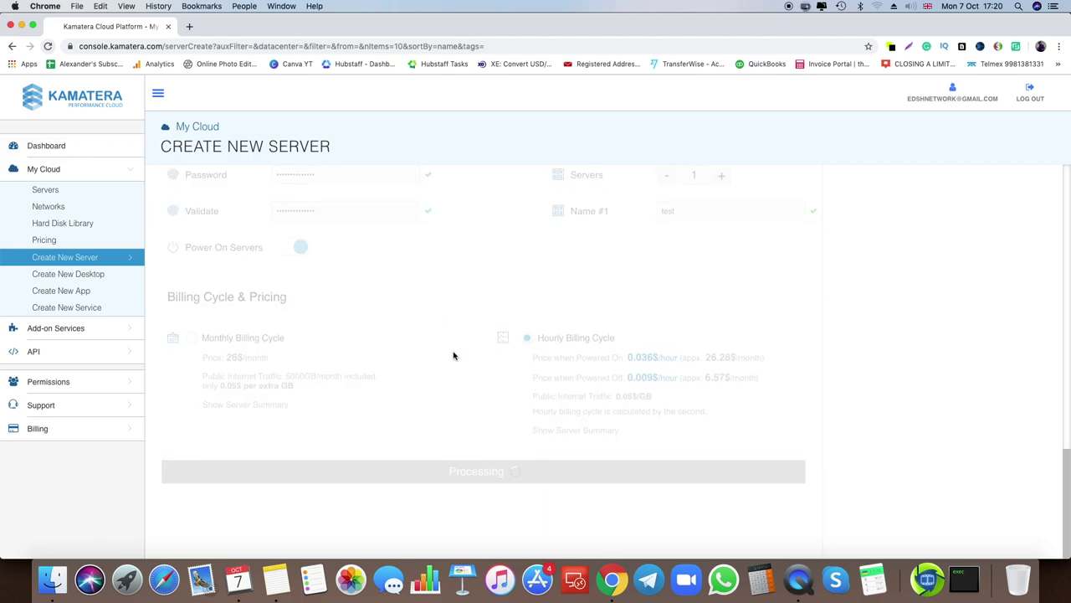
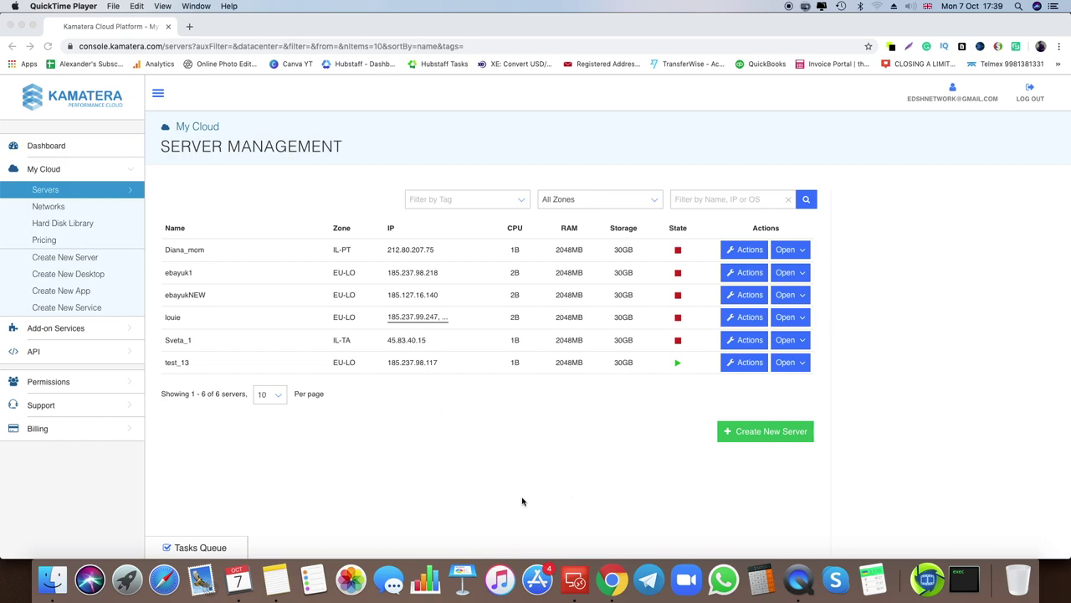
- Bring the Kamatera server list to the front, with test_13 the only running server
{"action": "left_click", "coordinate": [575, 580]}
{"action": "left_click", "coordinate": [466, 431]}
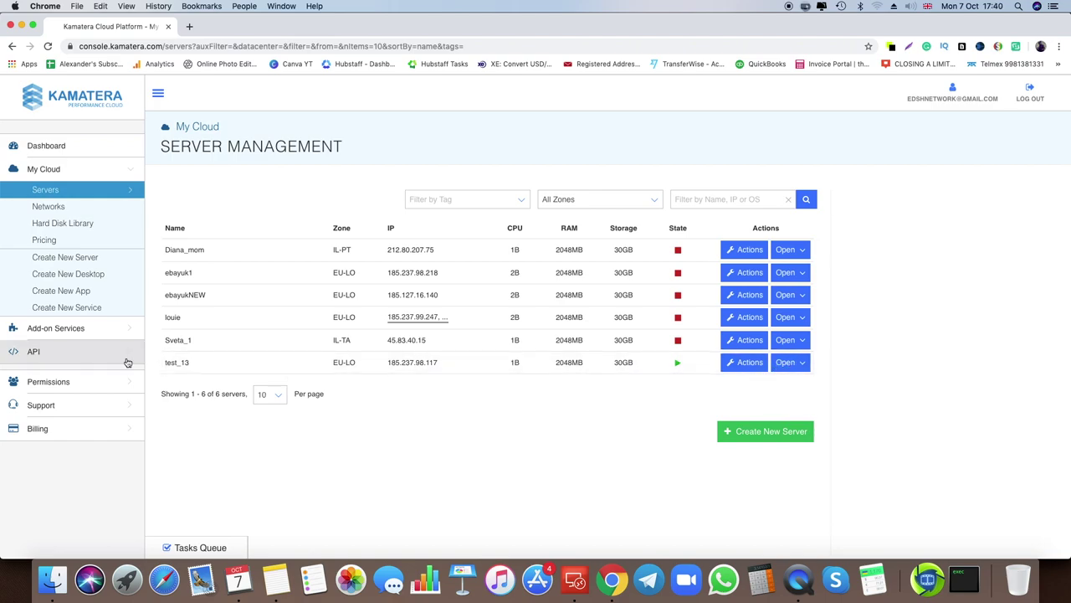
- Copy test_13's public IP 185.237.98.117 from its overview and launch Microsoft Remote Desktop
{"action": "left_click", "coordinate": [788, 362]}
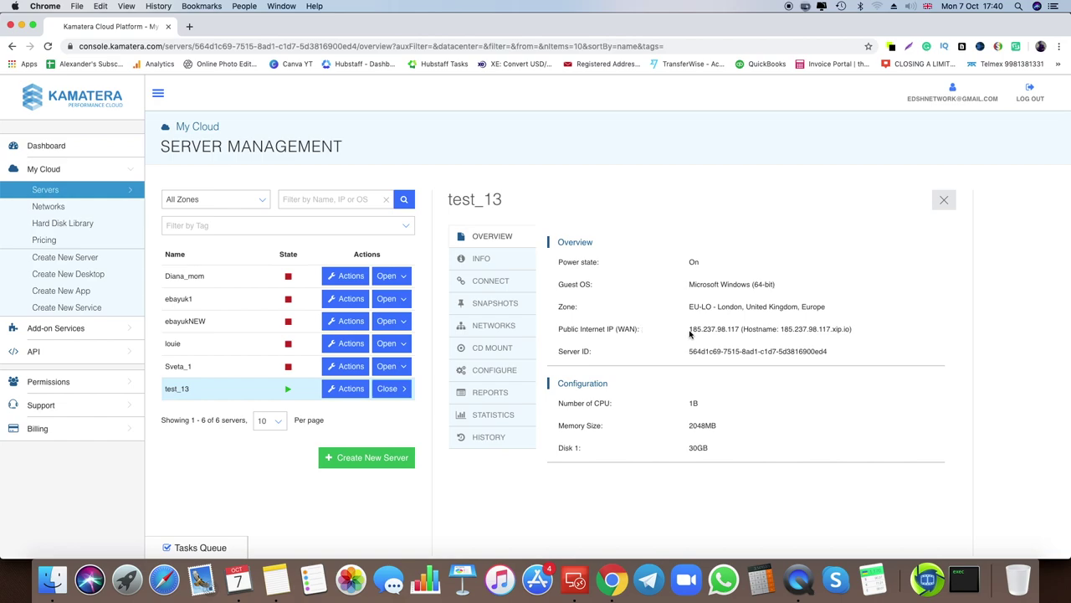
{"action": "triple_click", "coordinate": [705, 333]}
{"action": "double_click", "coordinate": [731, 333]}
{"action": "right_click", "coordinate": [708, 330]}
{"action": "left_click", "coordinate": [748, 353]}
{"action": "left_click", "coordinate": [580, 577]}
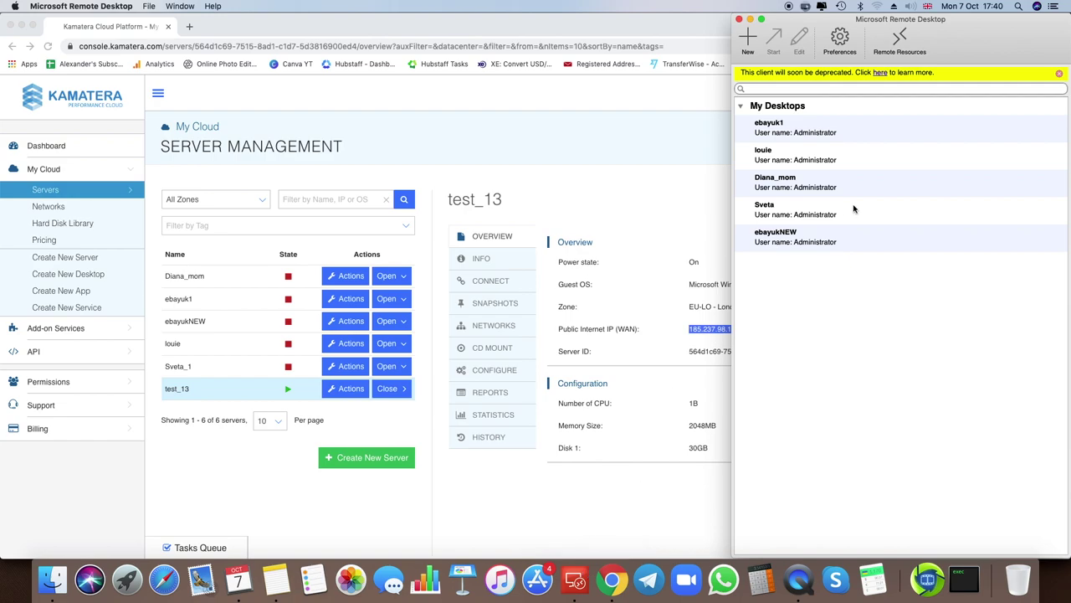
- Create a new desktop named 'test' with 185.237.98.117 pasted as the PC name
{"action": "left_click", "coordinate": [748, 40]}
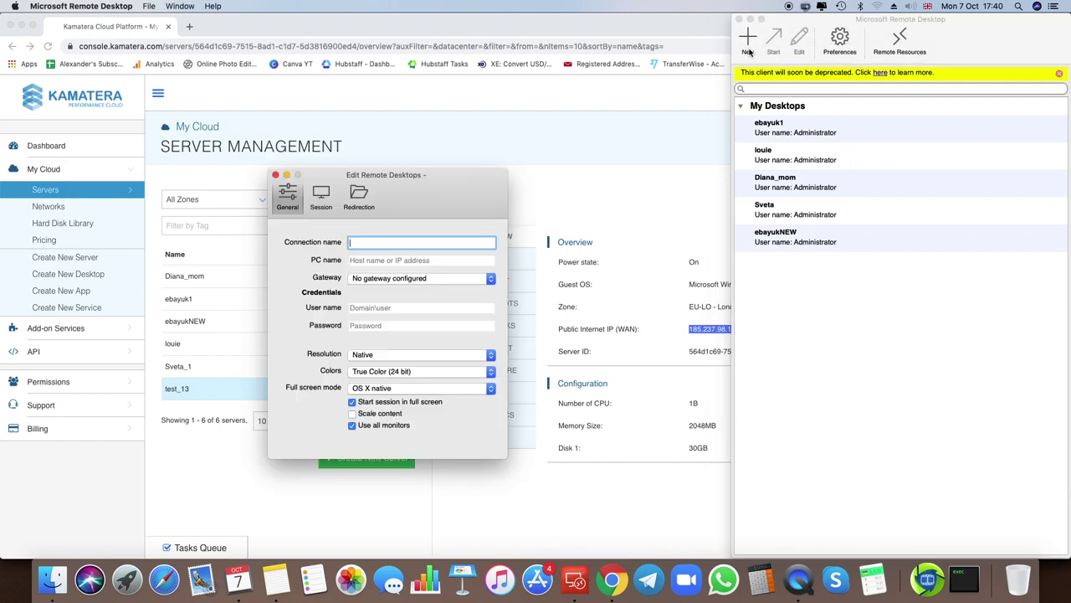
{"action": "type", "text": "test"}
{"action": "left_click", "coordinate": [393, 261]}
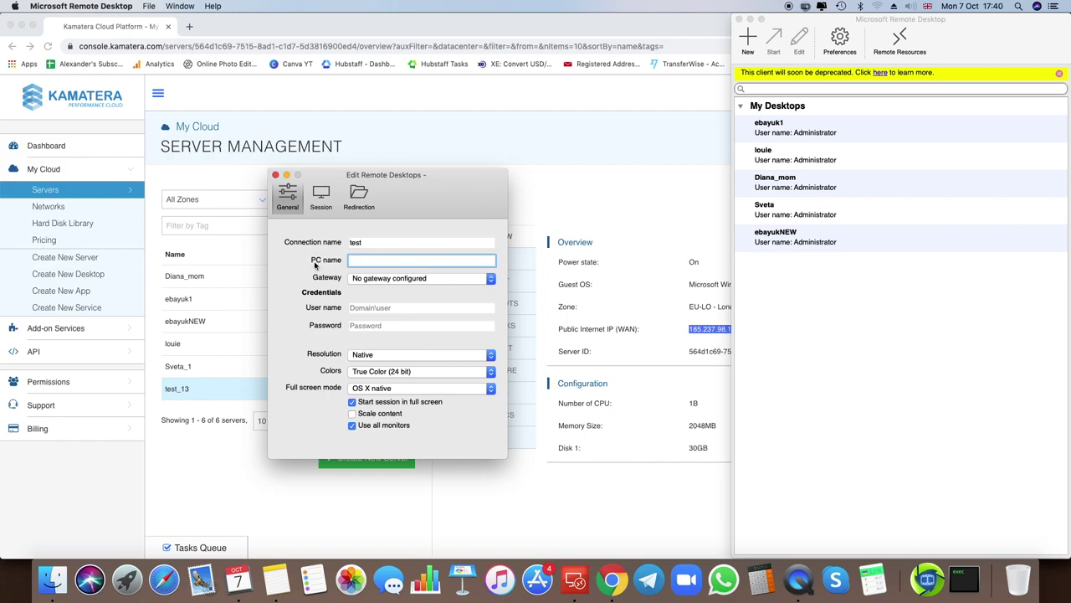
{"action": "right_click", "coordinate": [370, 262]}
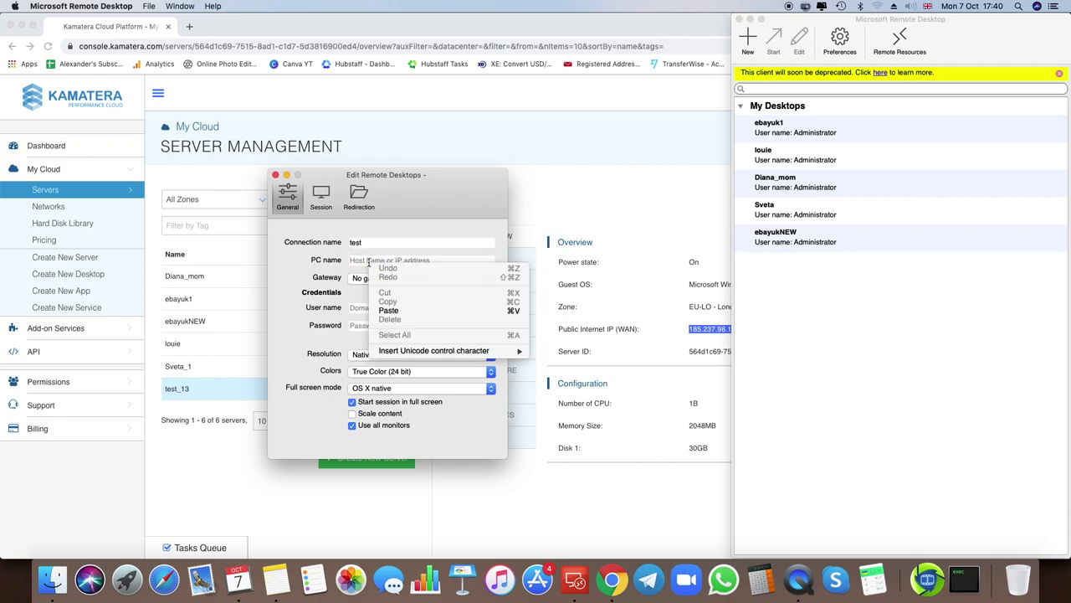
{"action": "left_click", "coordinate": [405, 310]}
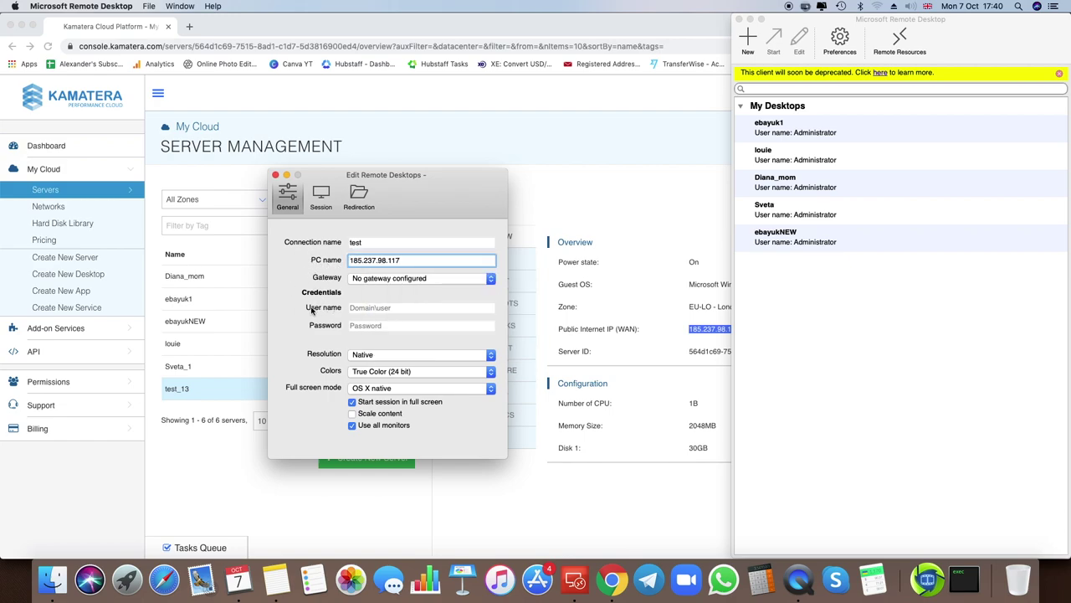
- Add user Administrator and its password, save the test entry, then connect to it
{"action": "left_click", "coordinate": [352, 309]}
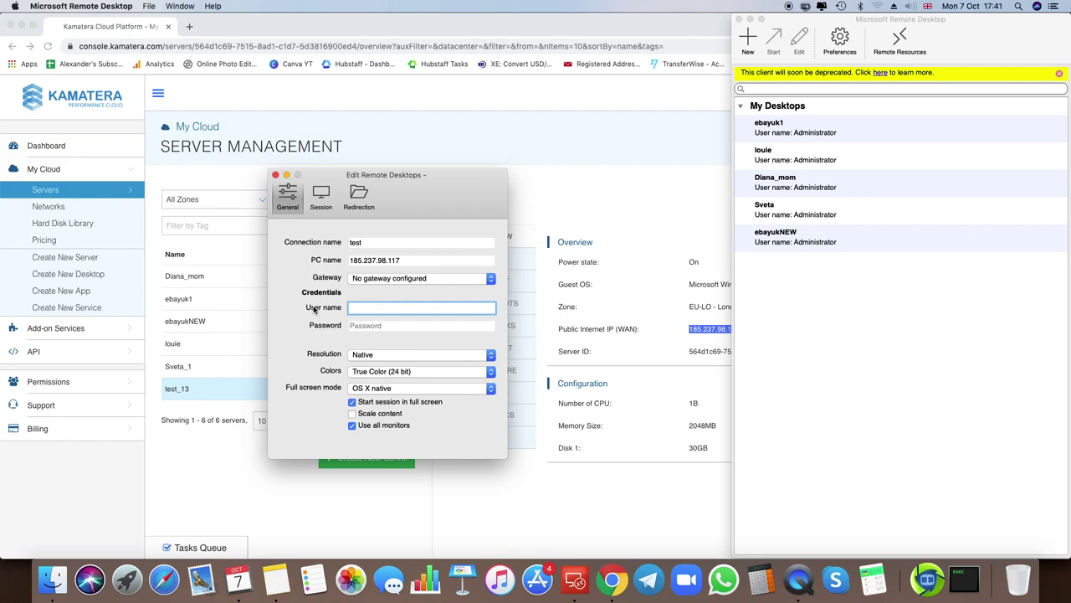
{"action": "type", "text": "Administrator"}
{"action": "key", "text": "Tab"}
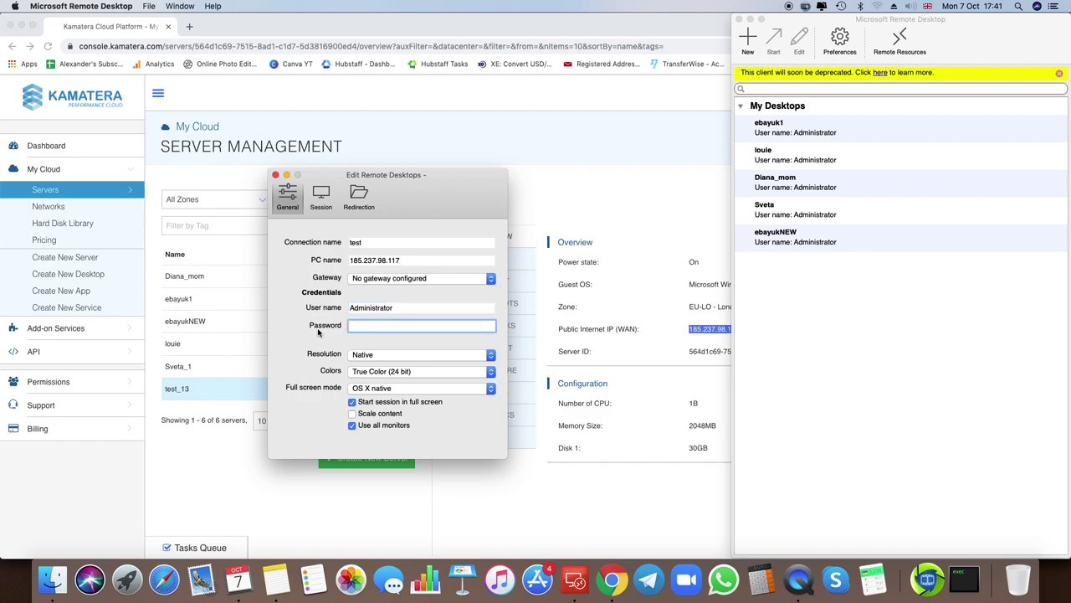
{"action": "type", "text": "•••••••••••••"}
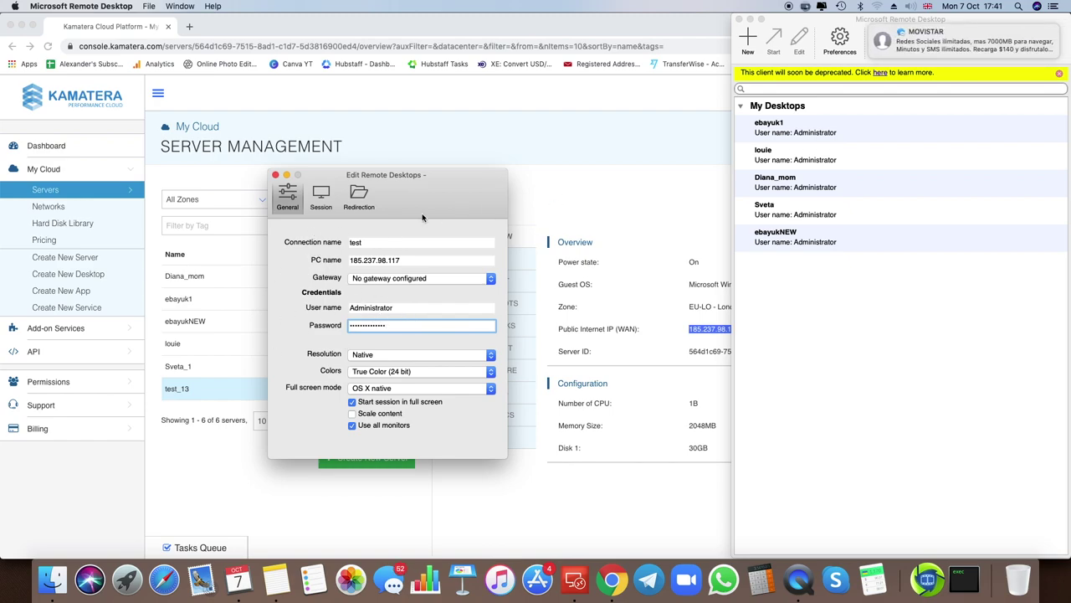
{"action": "left_click", "coordinate": [275, 176]}
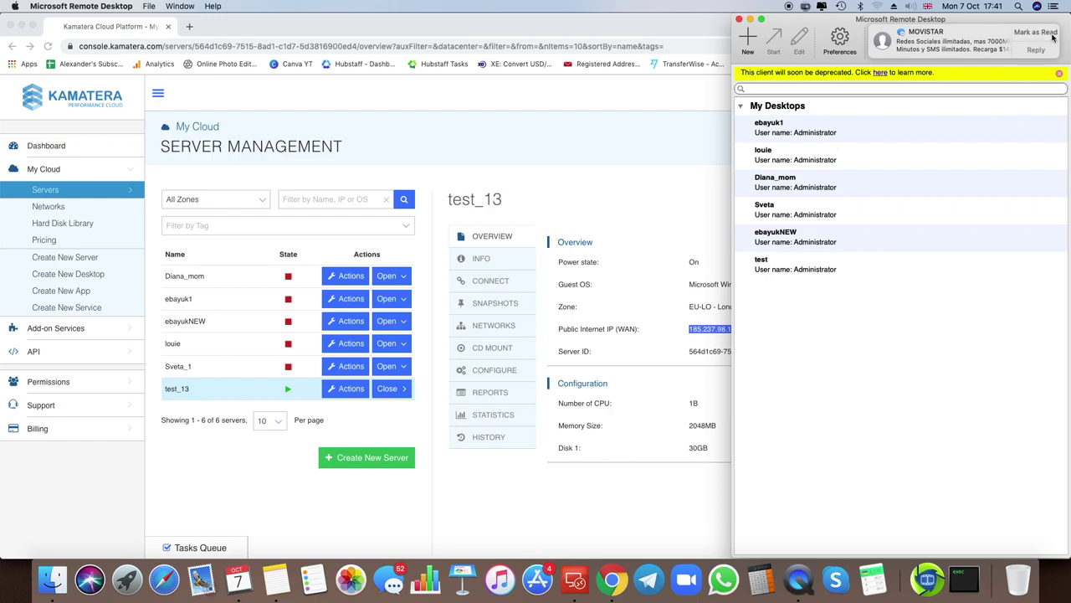
{"action": "double_click", "coordinate": [781, 266]}
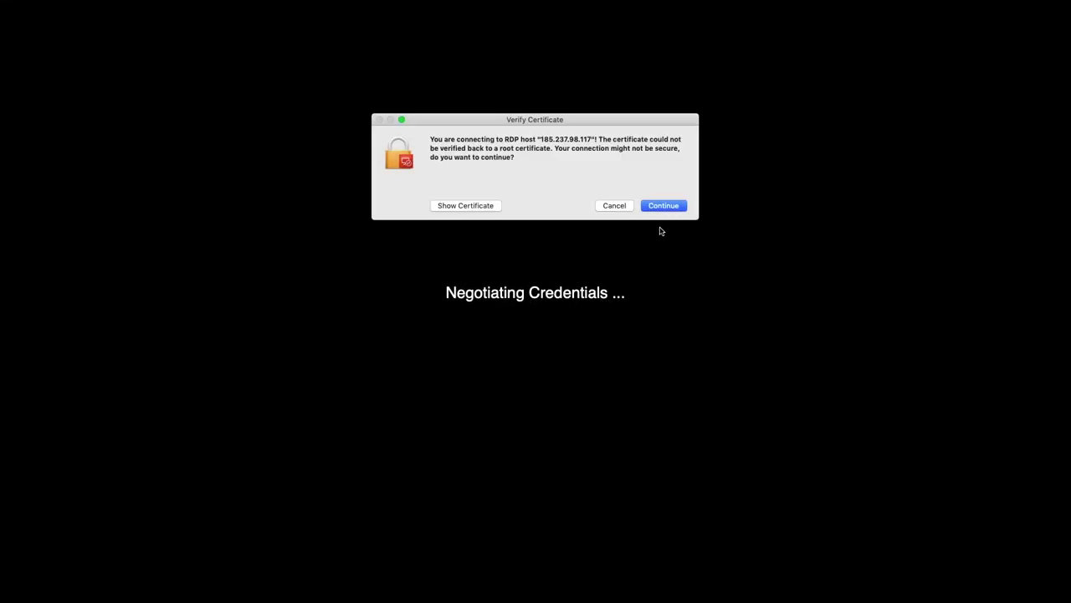
- Accept the unverified certificate warning to reach the test server's Windows desktop
{"action": "left_click", "coordinate": [665, 209]}
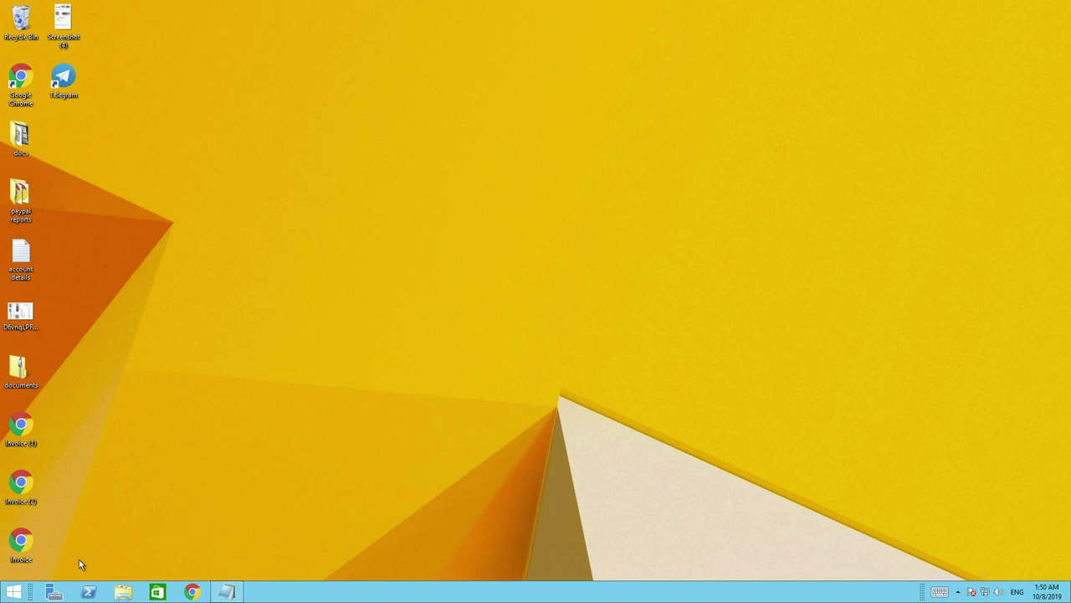
- Search the Start screen for 'remote' and launch Remote Desktop Connection
{"action": "left_click", "coordinate": [13, 592]}
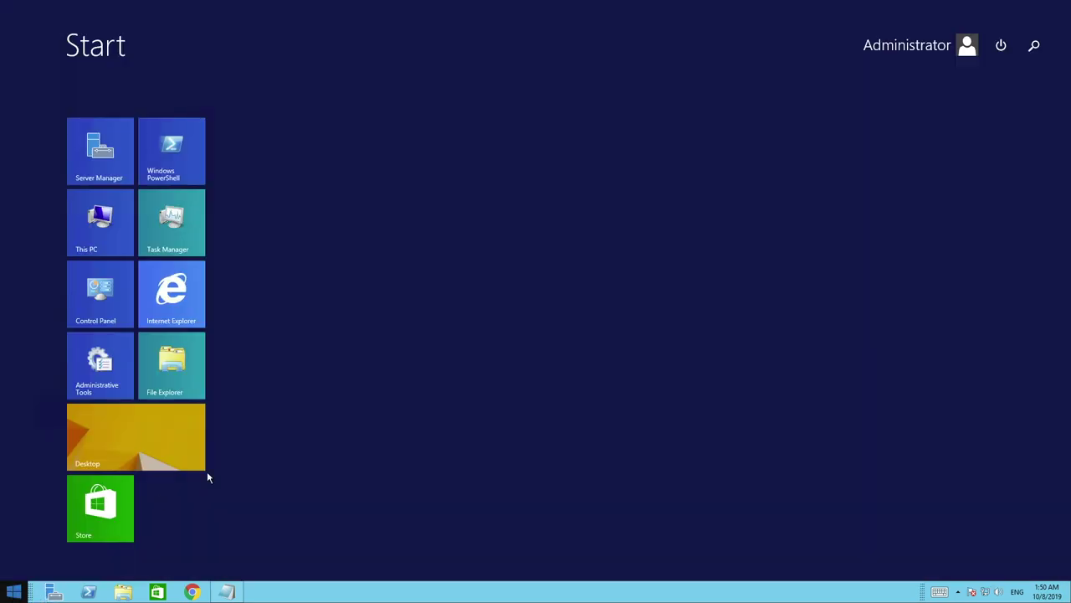
{"action": "left_click", "coordinate": [1035, 47]}
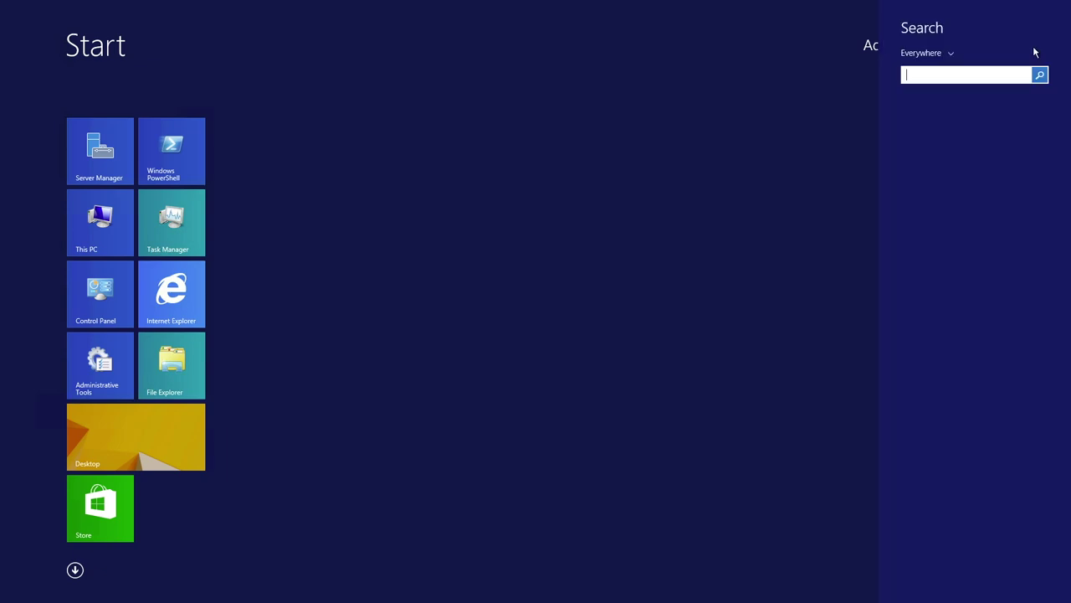
{"action": "type", "text": "remote Desktop Connection"}
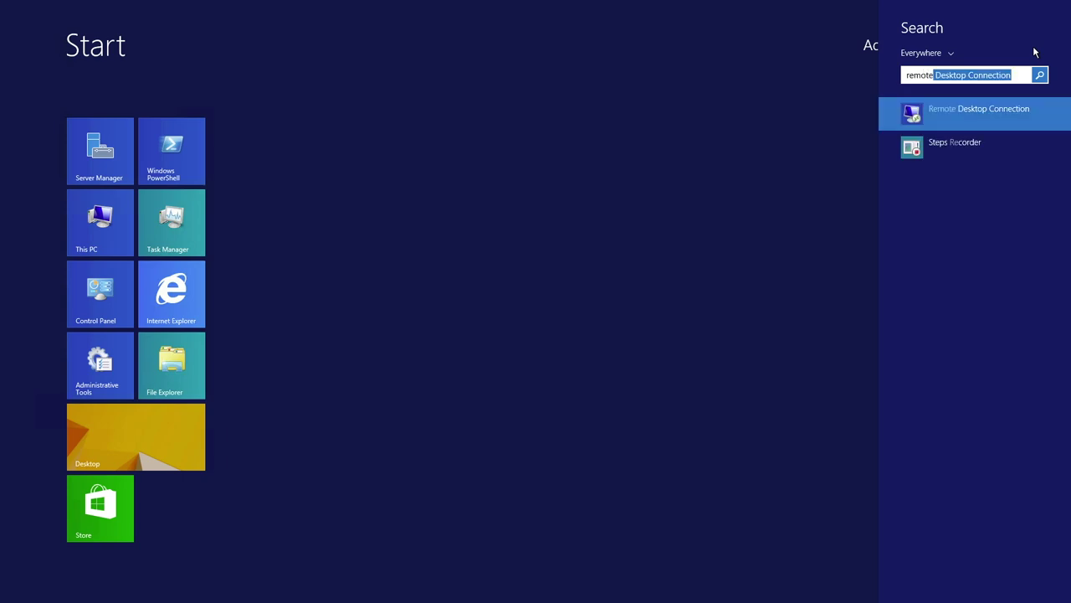
{"action": "left_click", "coordinate": [991, 115]}
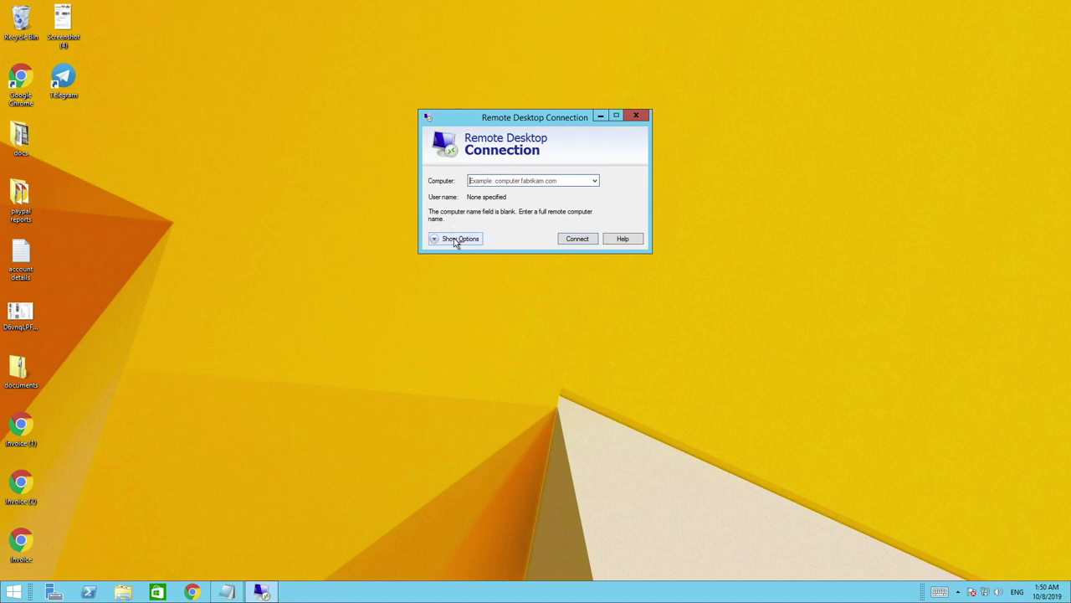
- Show all options, paste 185.237.98.117 as the computer, and trim the user name to Administrator
{"action": "left_click", "coordinate": [437, 241]}
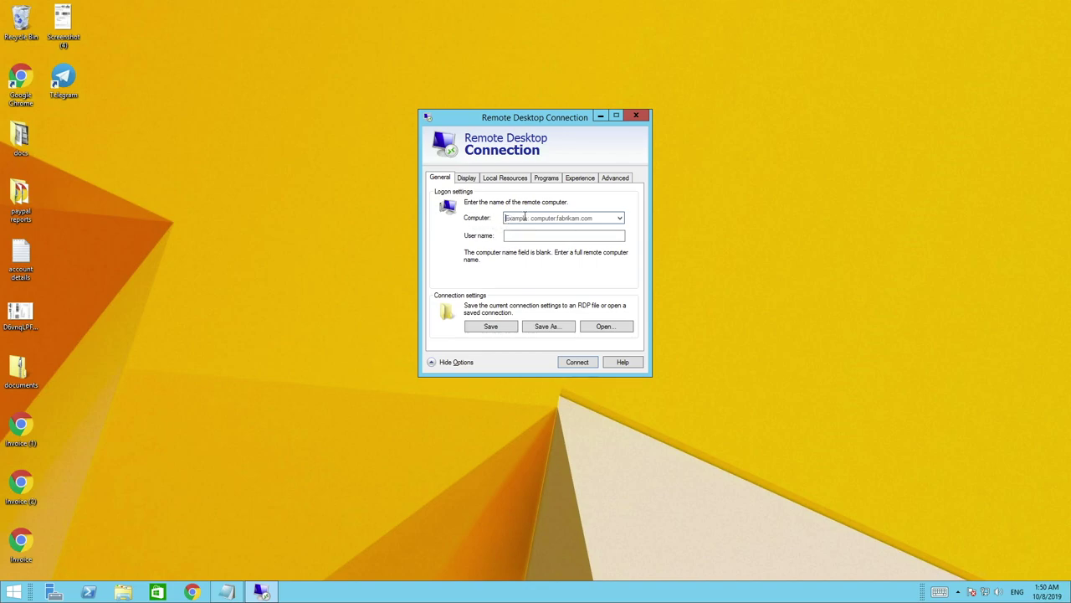
{"action": "right_click", "coordinate": [526, 218]}
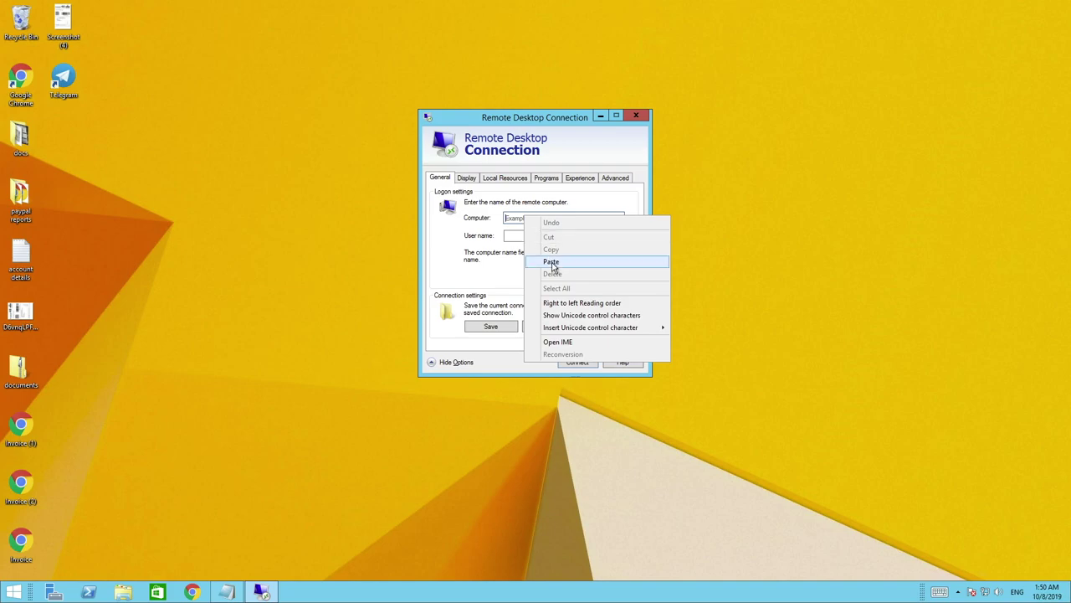
{"action": "left_click", "coordinate": [234, 549]}
{"action": "left_click", "coordinate": [226, 592]}
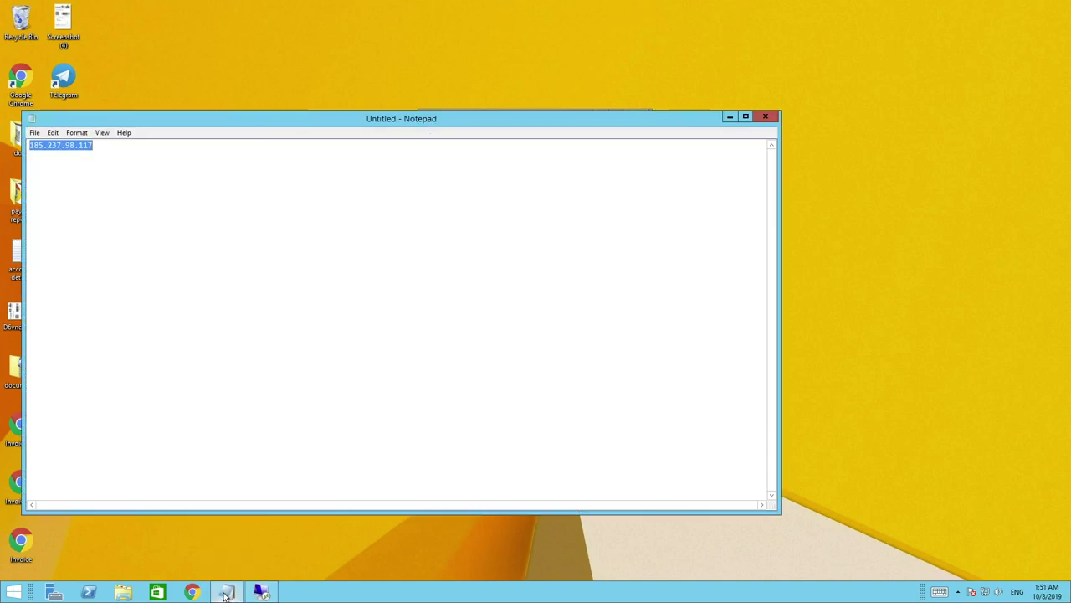
{"action": "left_click", "coordinate": [730, 117]}
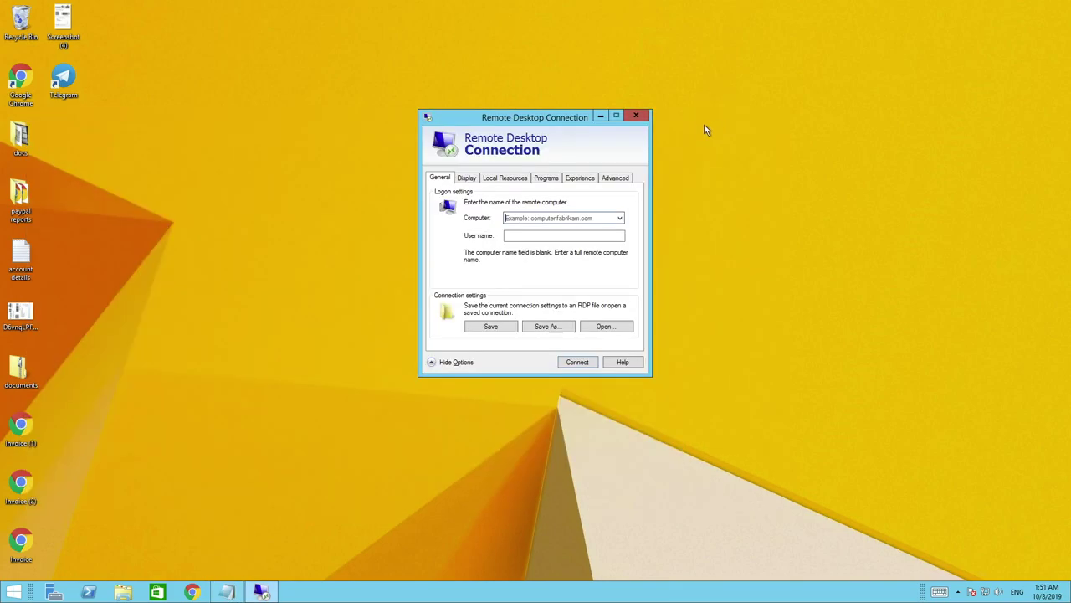
{"action": "right_click", "coordinate": [518, 218]}
{"action": "left_click", "coordinate": [542, 261]}
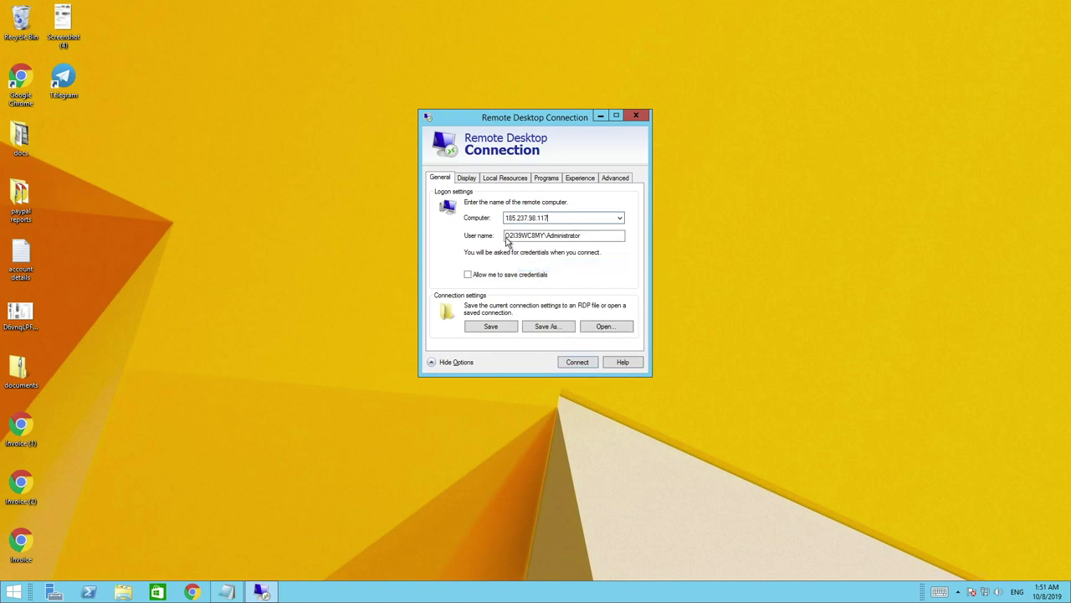
{"action": "left_click_drag", "start_coordinate": [548, 235], "coordinate": [503, 235]}
{"action": "key", "text": "BackSpace"}
- Save the connection settings as an RDP file named 'test' on the Desktop
{"action": "left_click", "coordinate": [543, 328]}
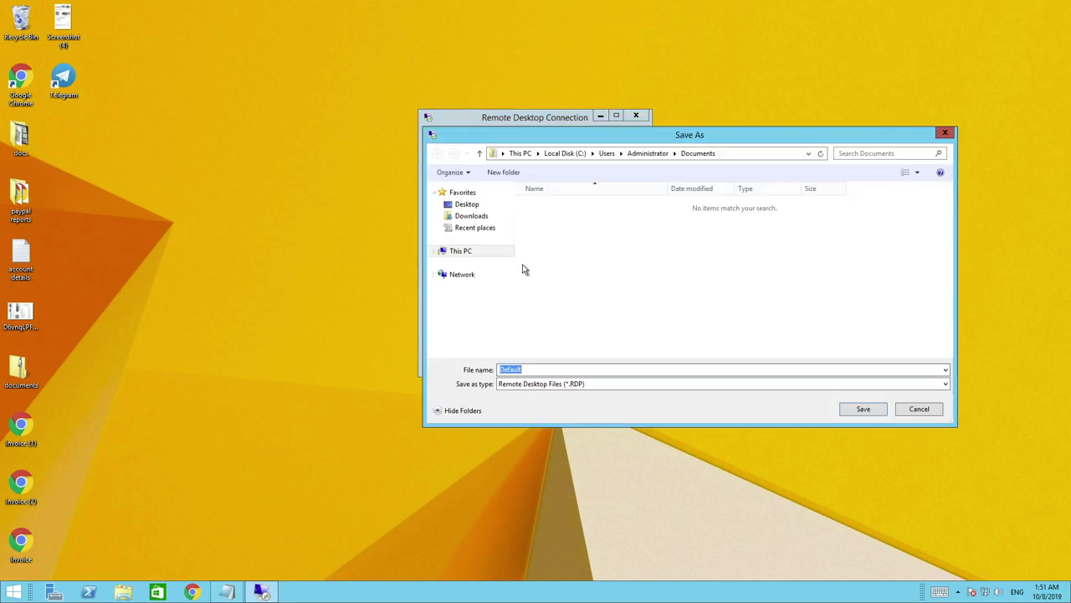
{"action": "type", "text": "test"}
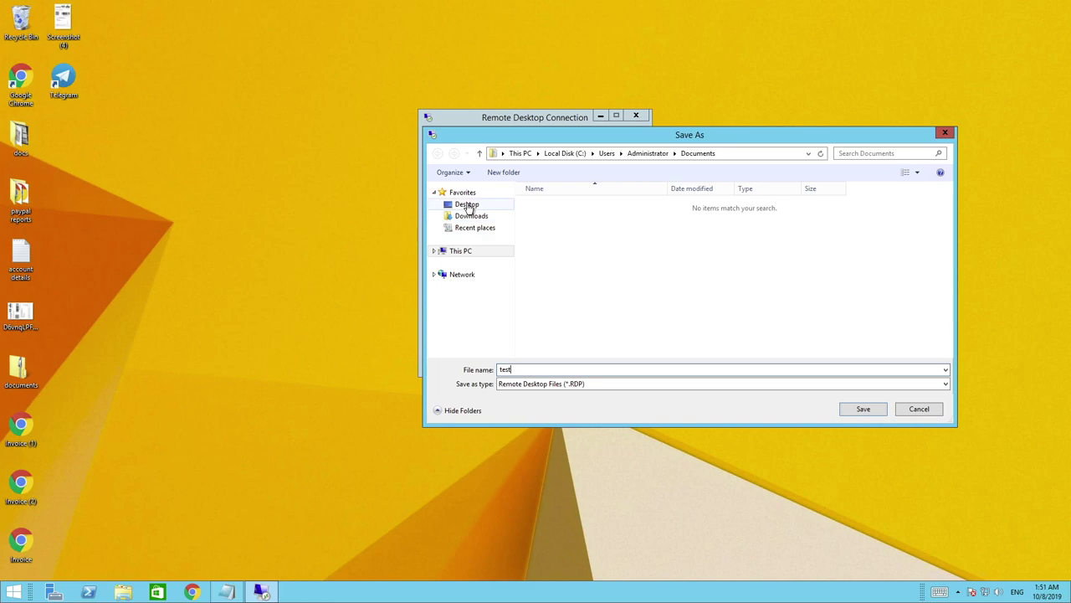
{"action": "left_click", "coordinate": [467, 205]}
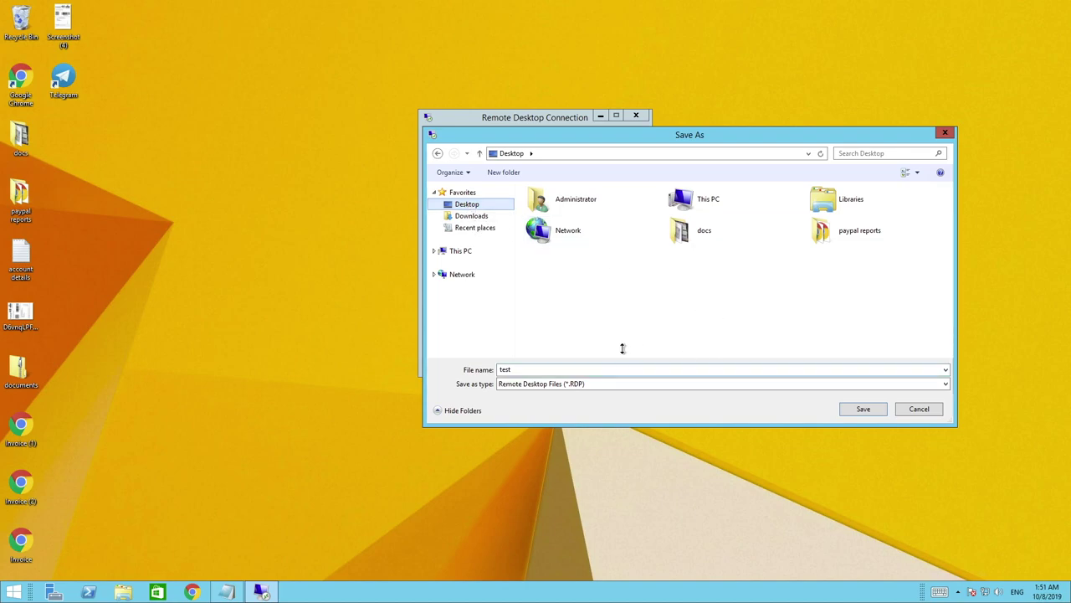
{"action": "left_click", "coordinate": [862, 409]}
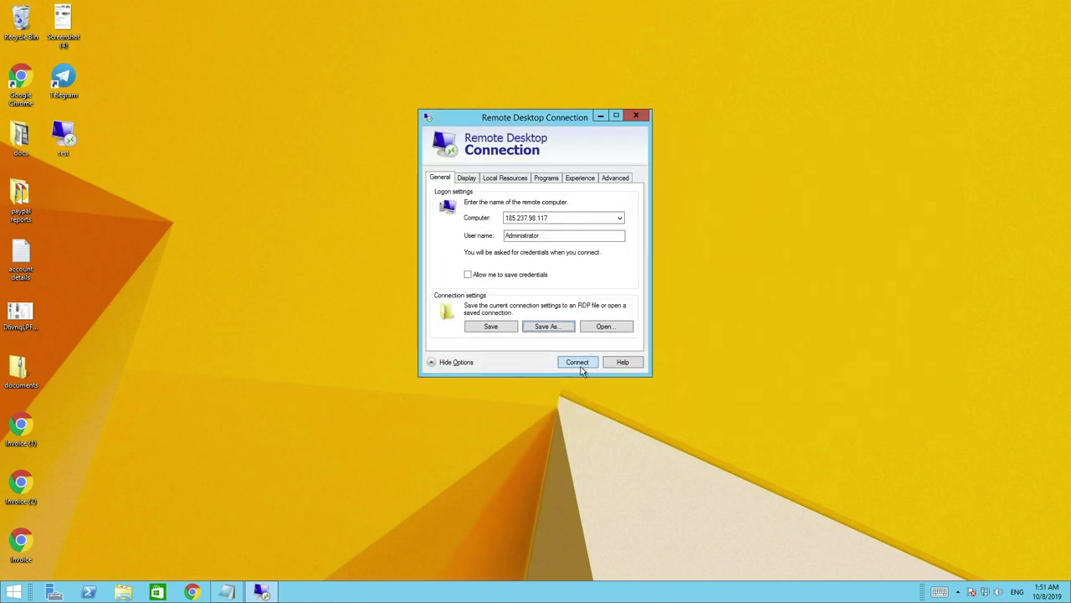
- Close the Remote Desktop Connection window and open the test shortcut from the desktop
{"action": "left_click_drag", "start_coordinate": [59, 187], "coordinate": [75, 113]}
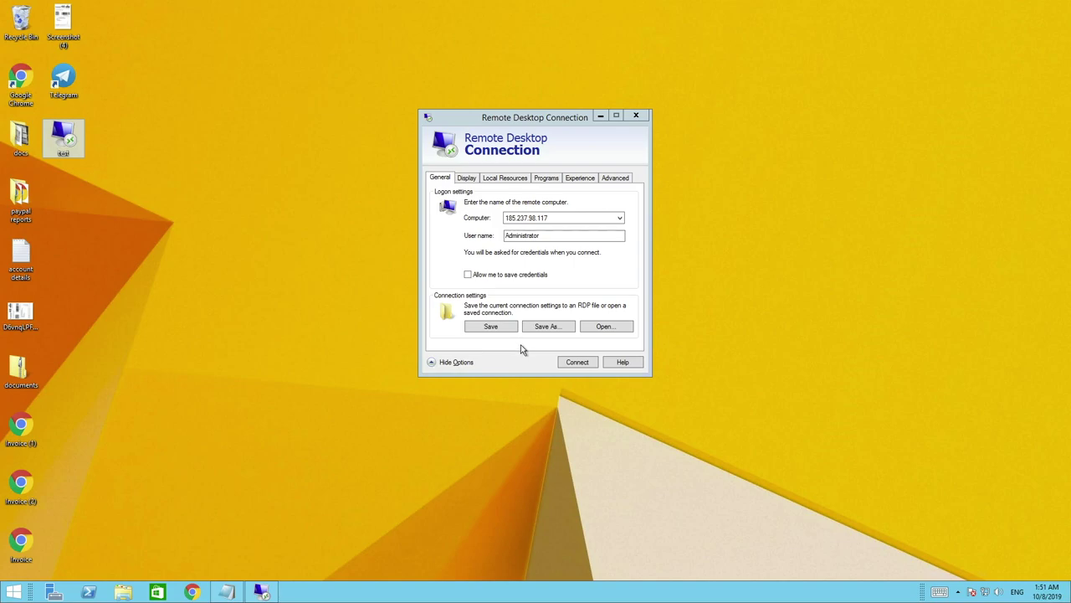
{"action": "left_click", "coordinate": [518, 369]}
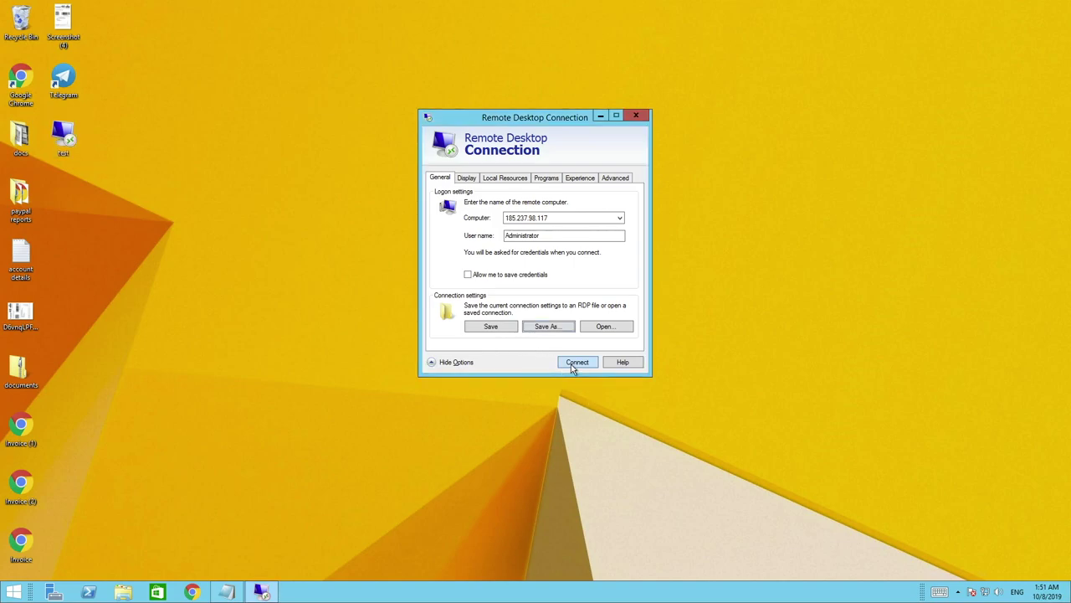
{"action": "left_click", "coordinate": [636, 115]}
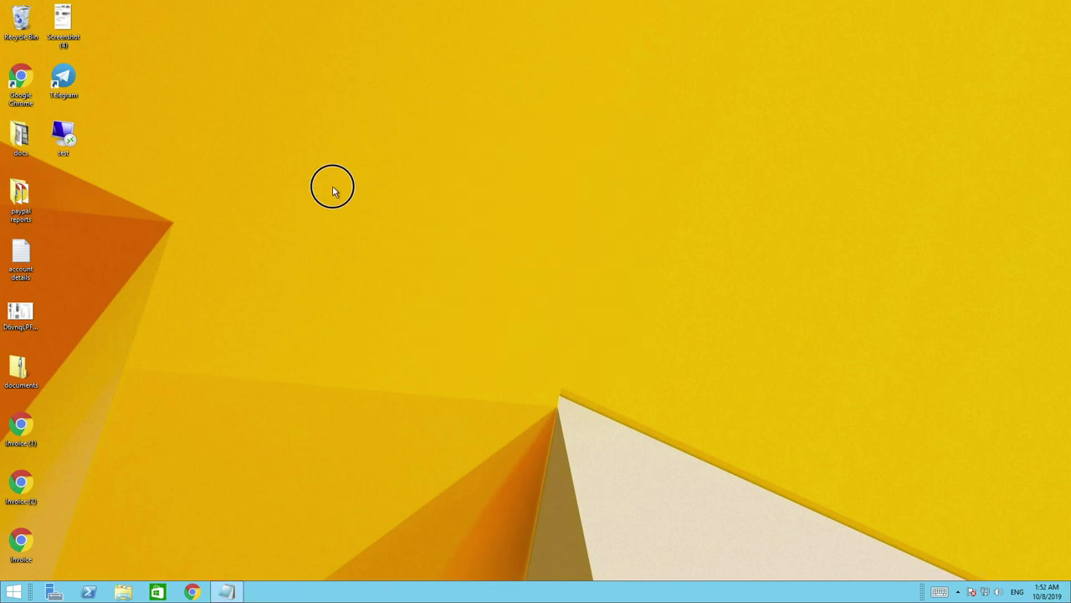
{"action": "double_click", "coordinate": [63, 136]}
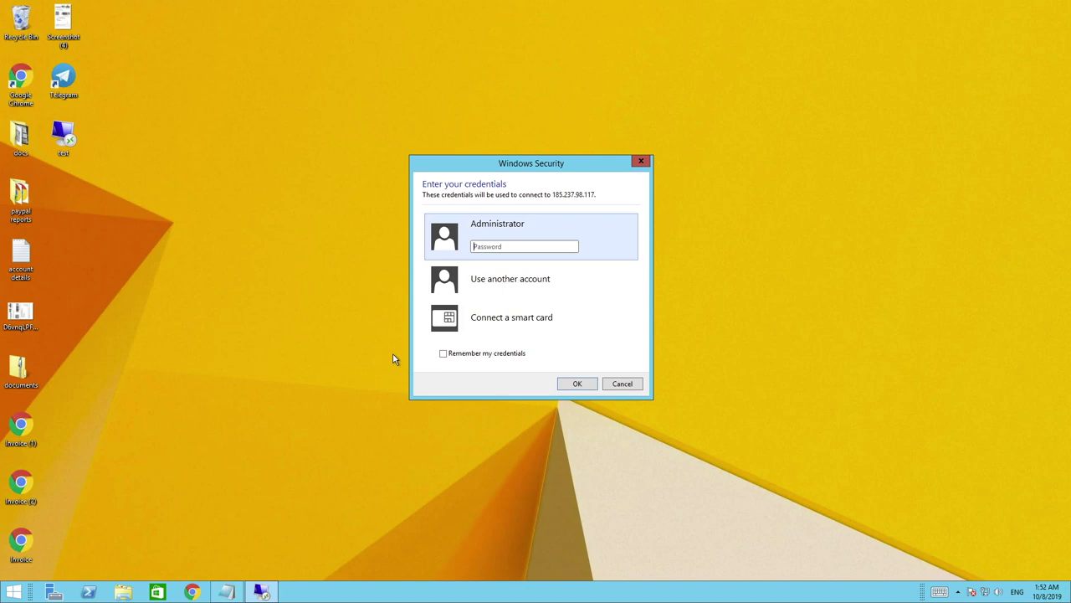
- Enter the Administrator password with credentials remembered, and permanently accept the certificate warning
{"action": "type", "text": "••••••••••••••"}
{"action": "left_click", "coordinate": [451, 357]}
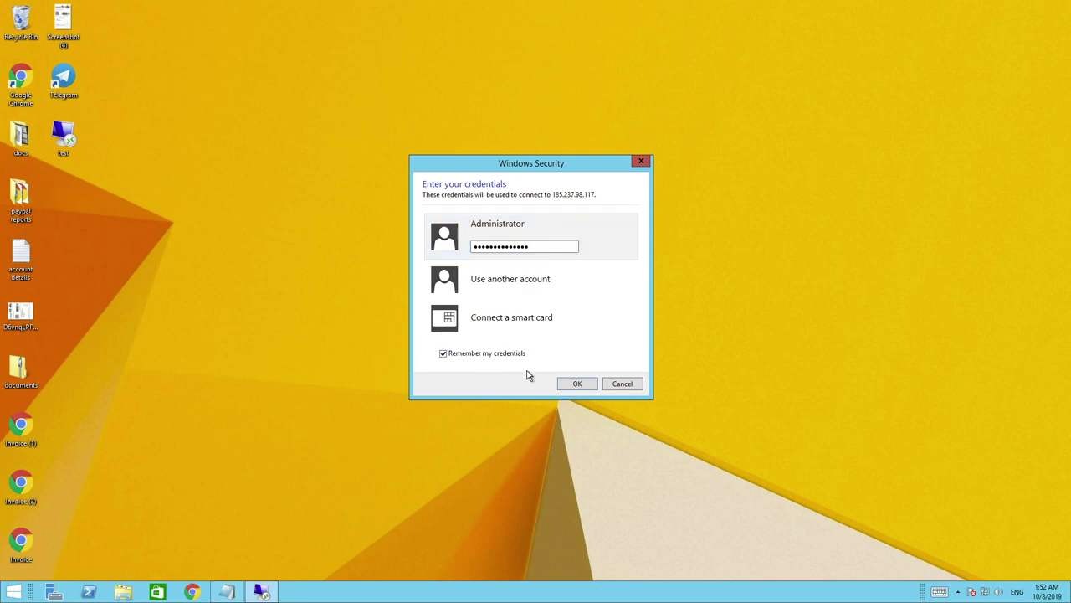
{"action": "left_click", "coordinate": [572, 385]}
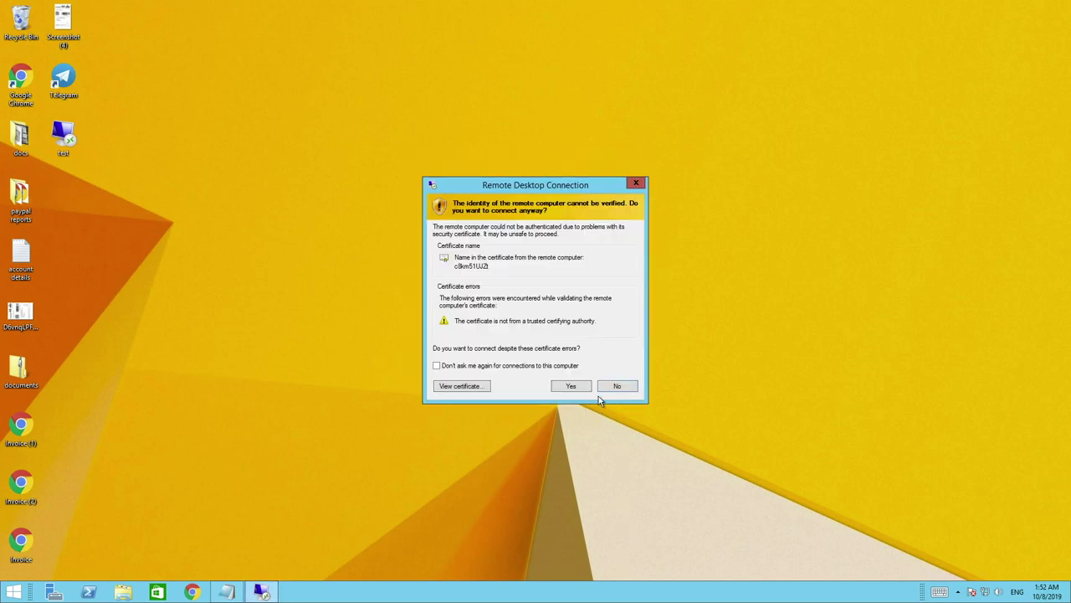
{"action": "left_click", "coordinate": [439, 370]}
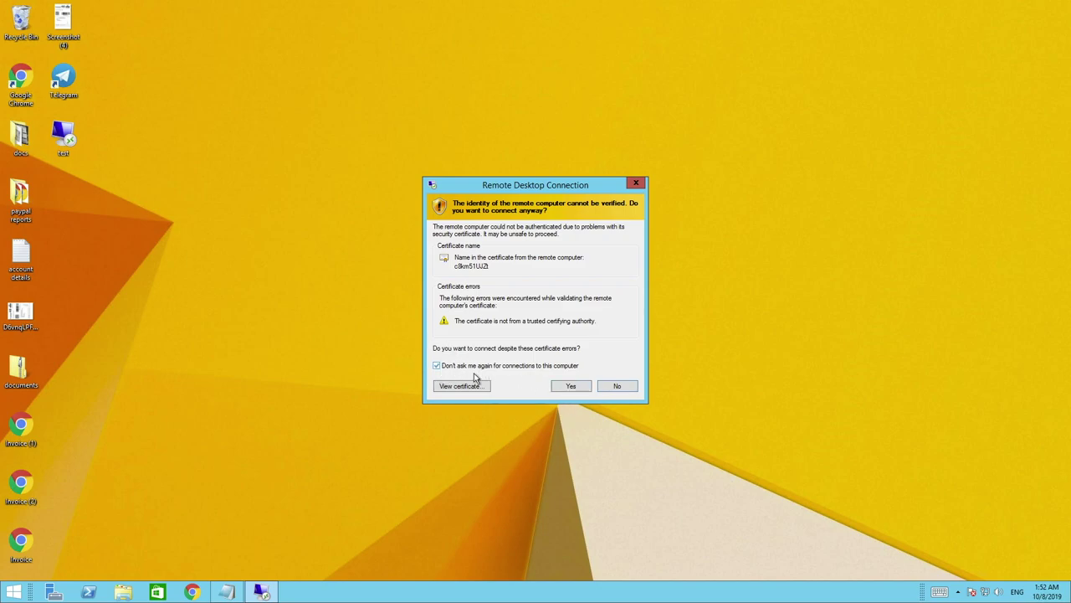
{"action": "left_click", "coordinate": [573, 386]}
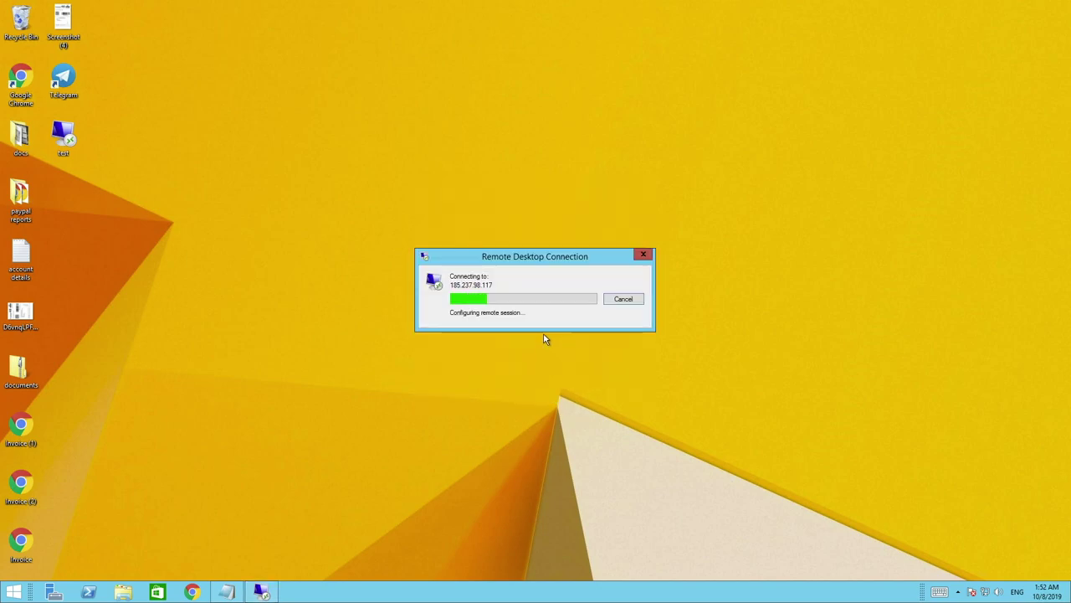